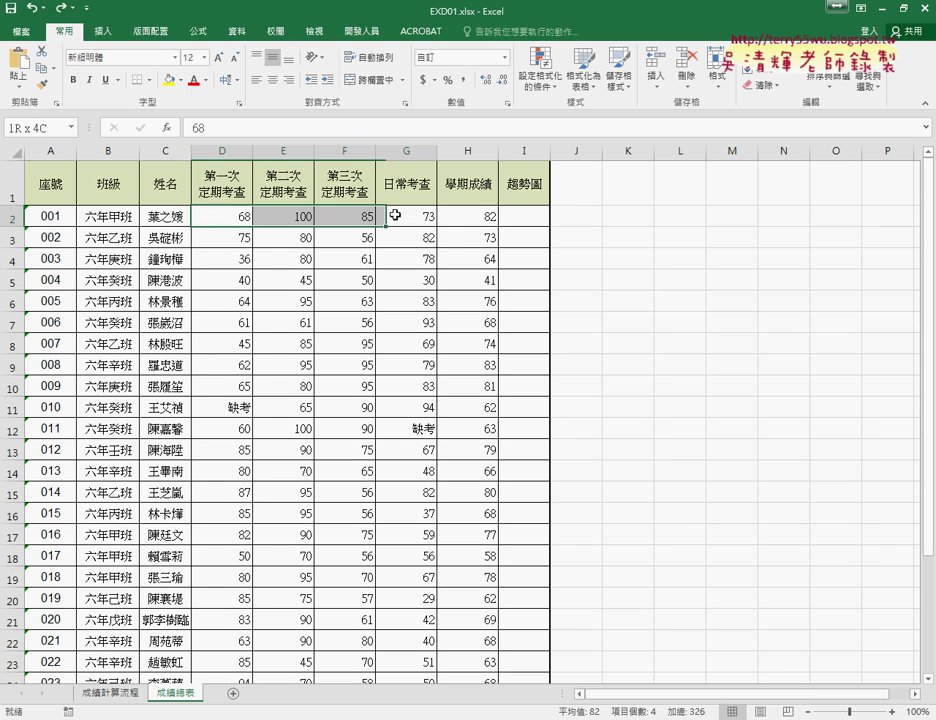
Step: Walk through student 001's scores in D2:G2 and the semester grade formula in H2
left_click_drag(236, 217, 409, 215)
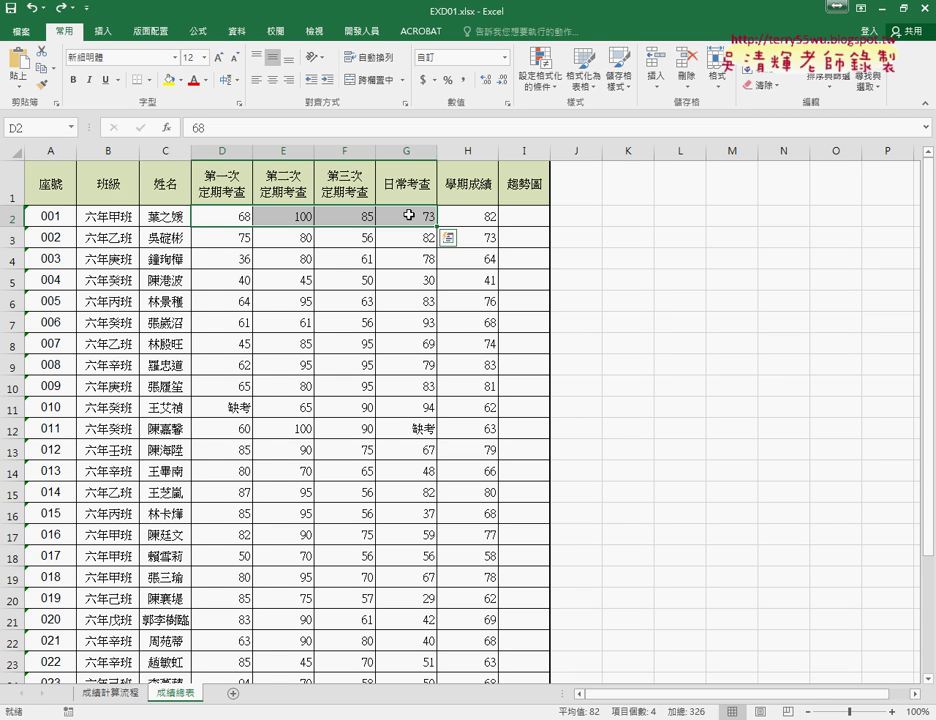
left_click(246, 218)
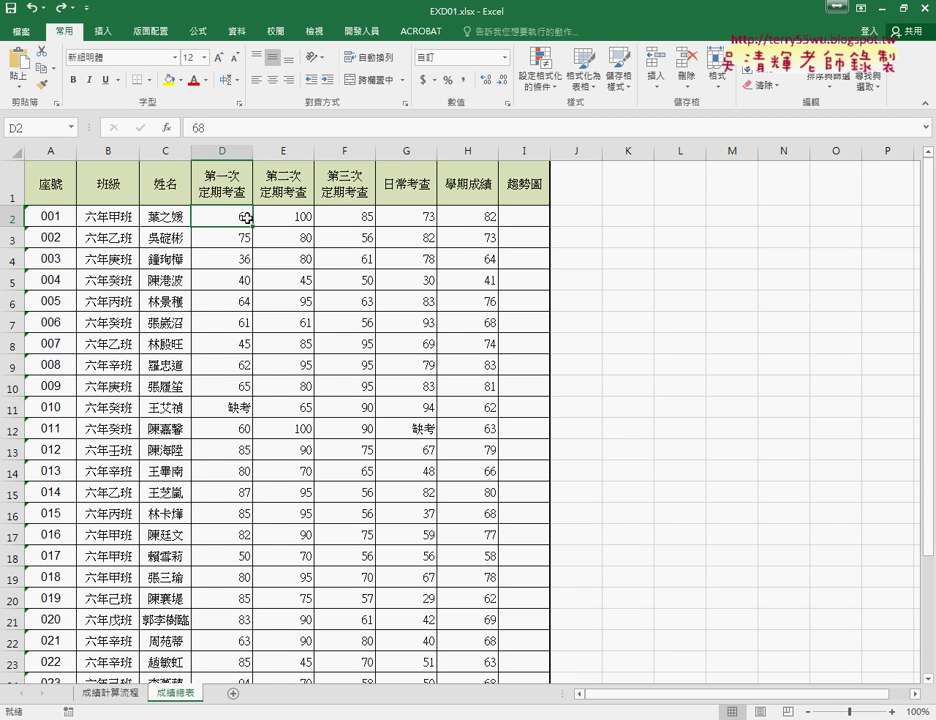
left_click(298, 217)
left_click(343, 218)
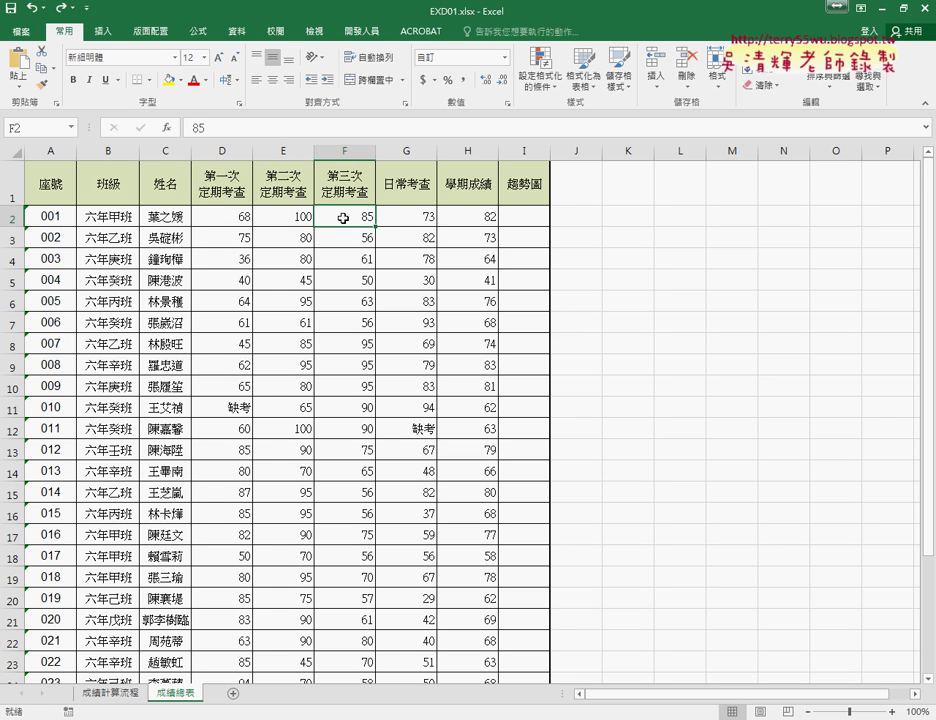
left_click_drag(403, 218, 230, 216)
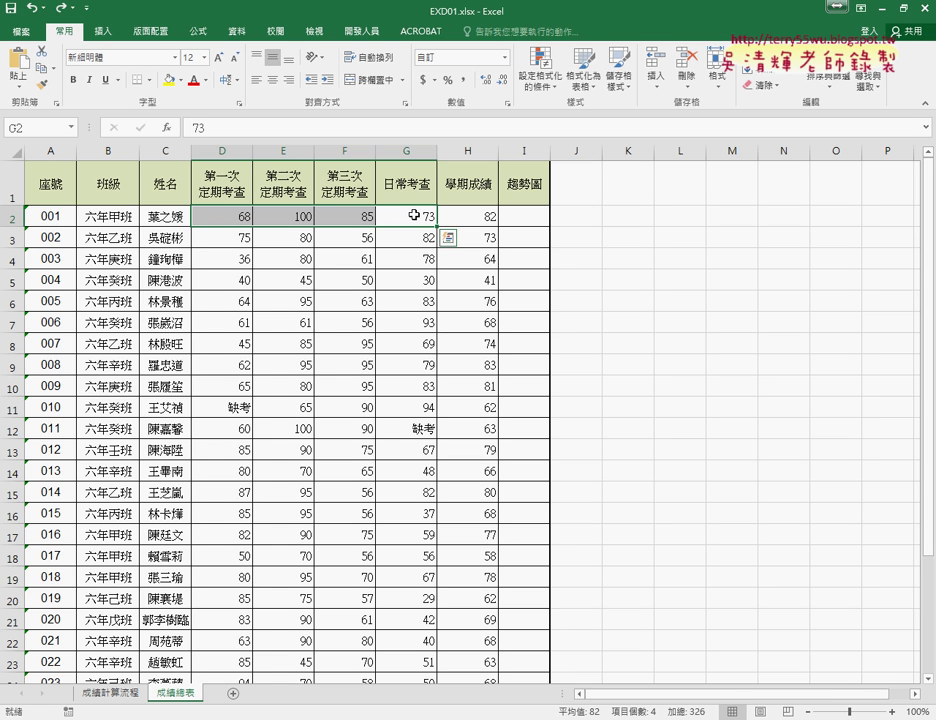
left_click(413, 215)
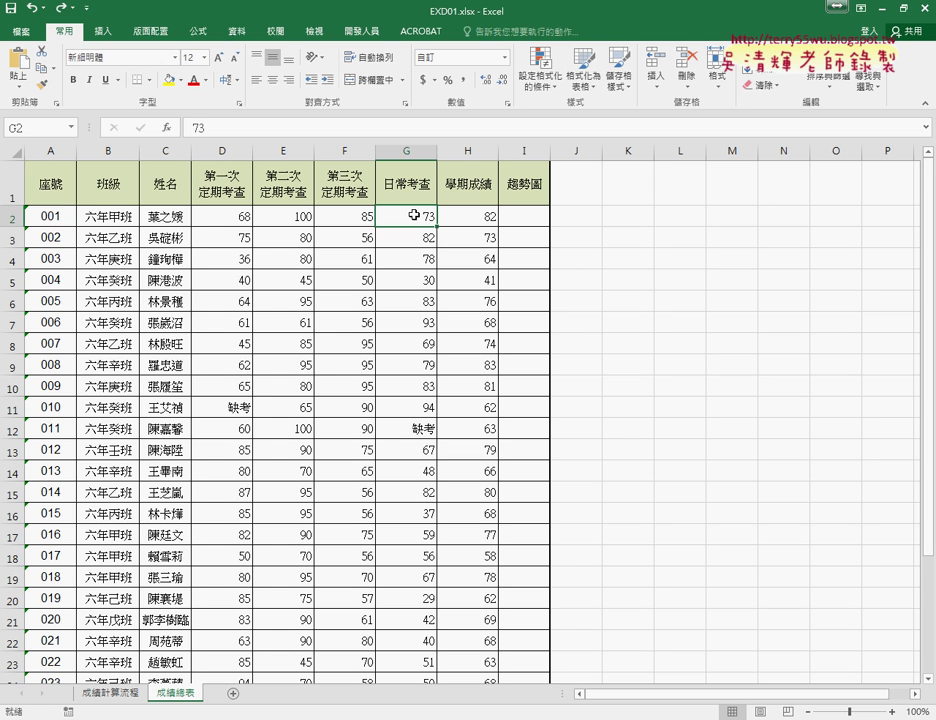
left_click(242, 215)
left_click(283, 215)
left_click(352, 215)
left_click_drag(232, 222, 405, 216)
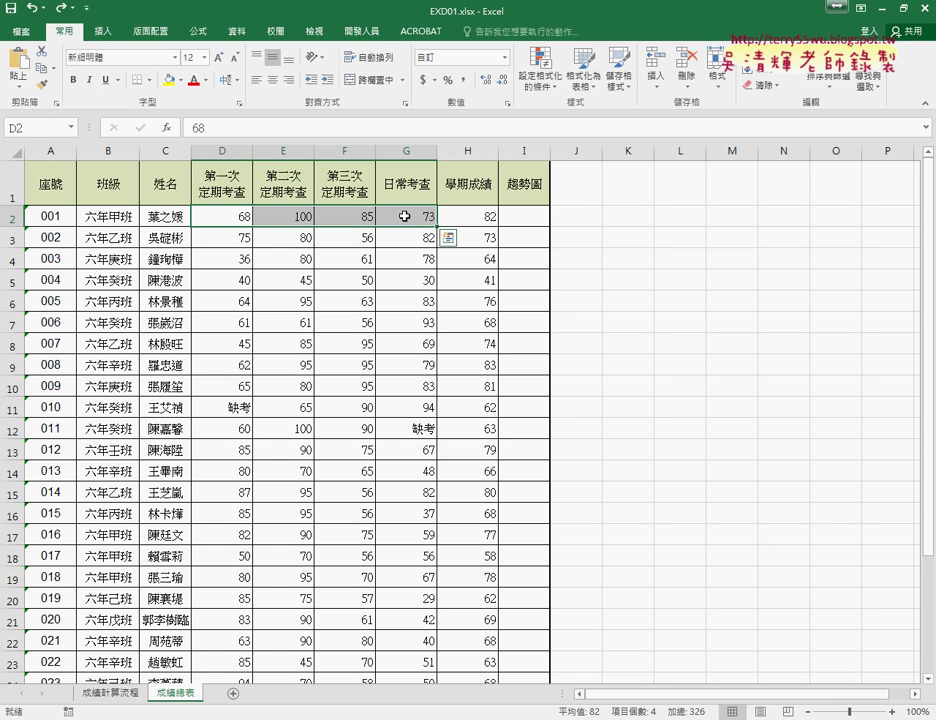
left_click(246, 215)
left_click(302, 215)
left_click(348, 216)
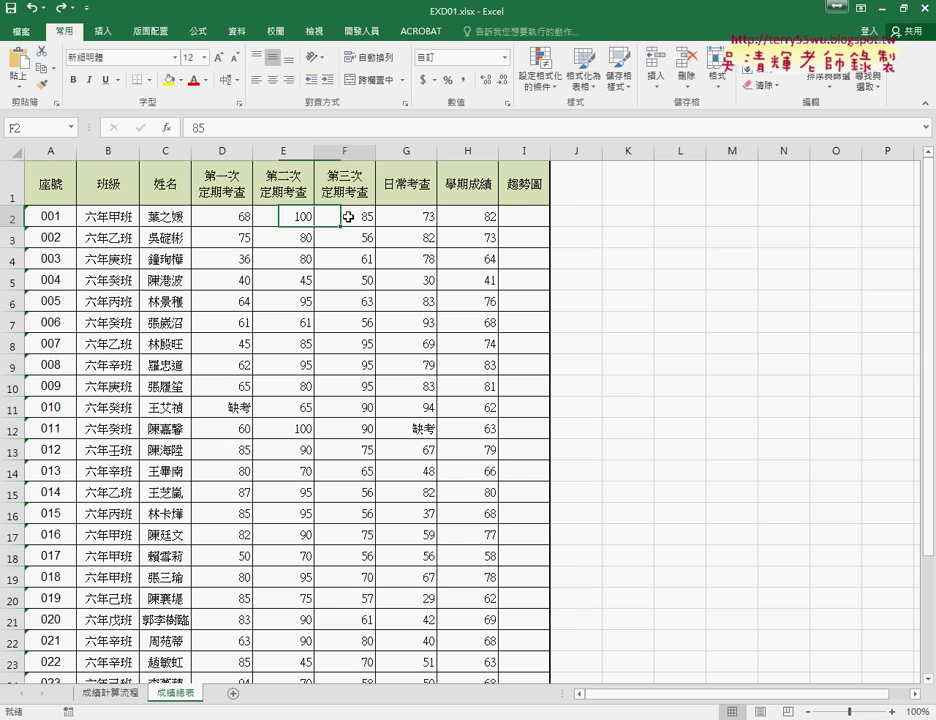
left_click(414, 219)
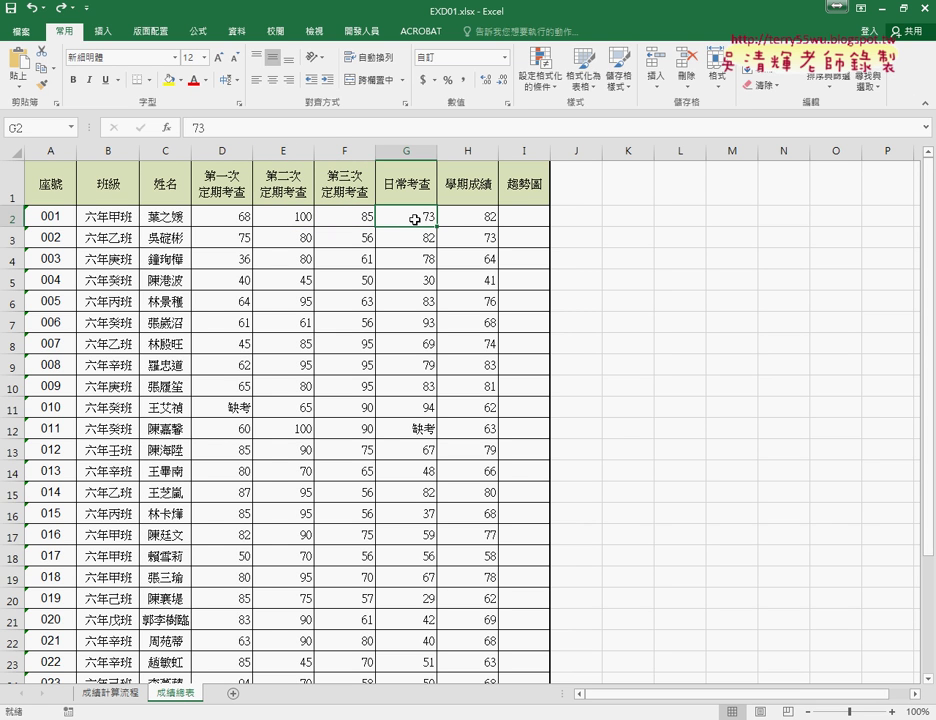
left_click(484, 218)
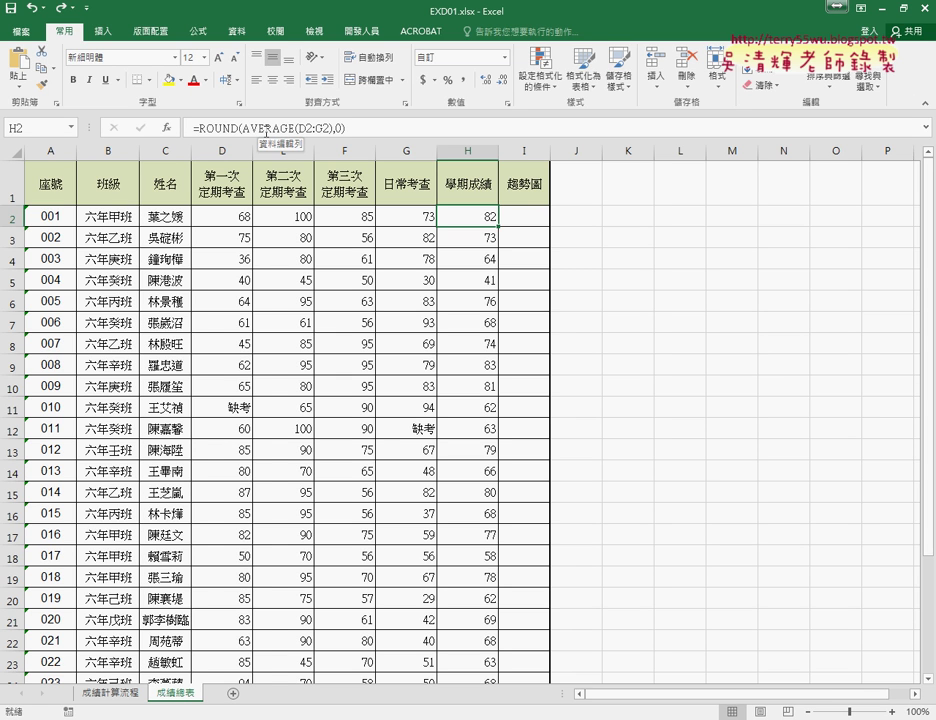
Step: Add 20% as a third line of the D1 header below 第一次 / 定期考查
left_click(237, 196)
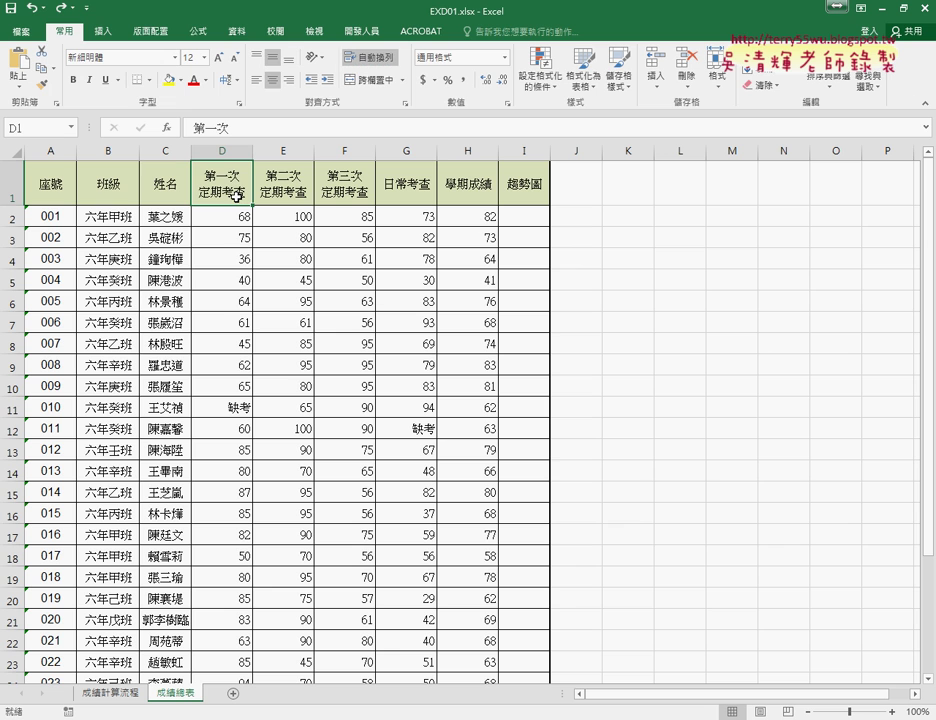
left_click(232, 128)
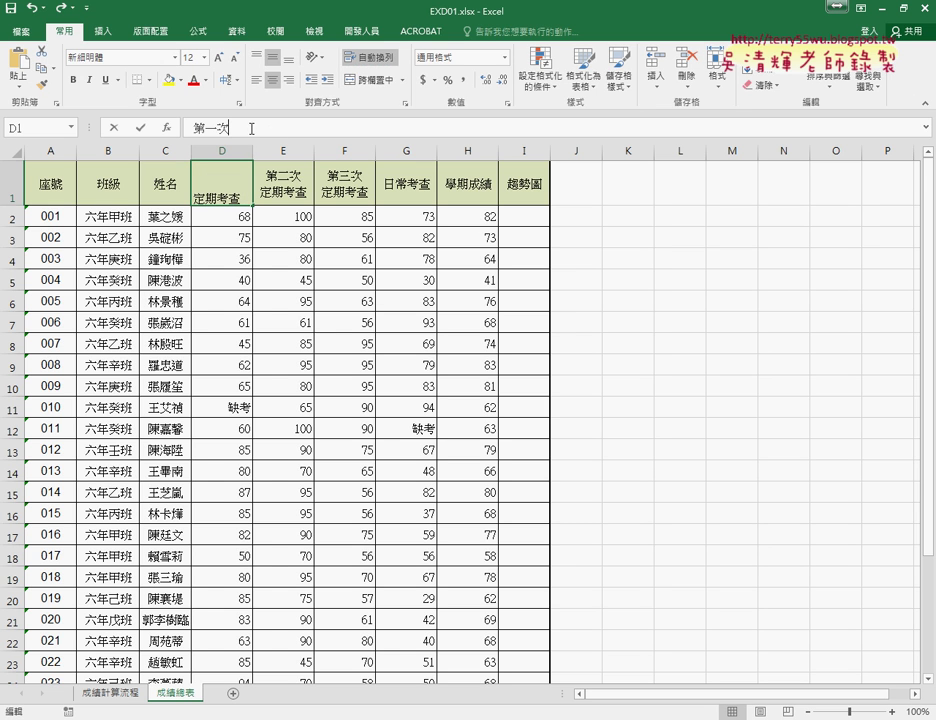
left_click(925, 129)
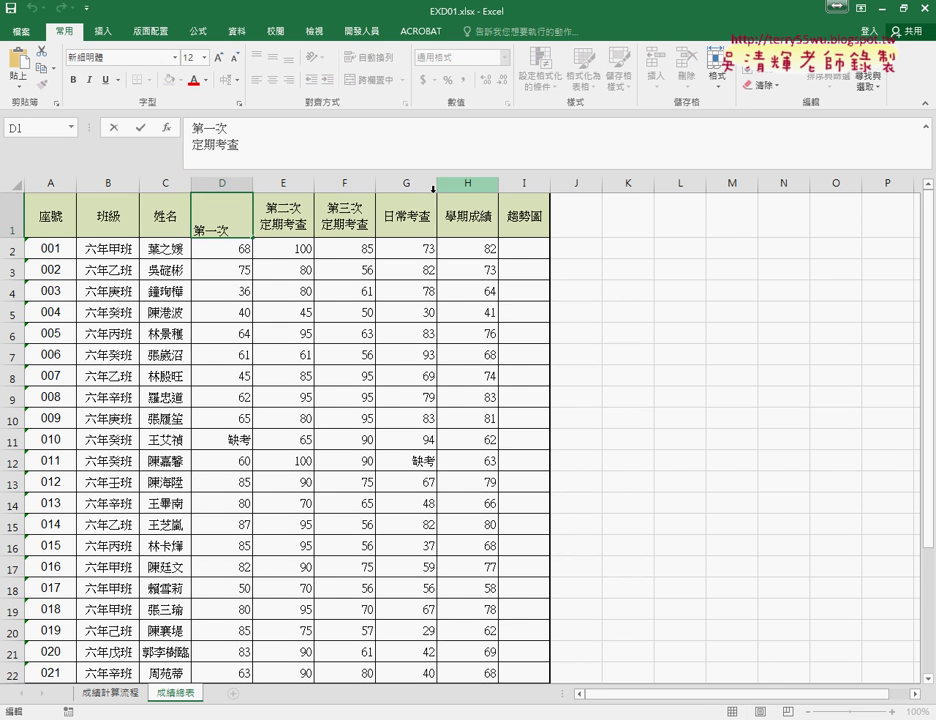
left_click(238, 128)
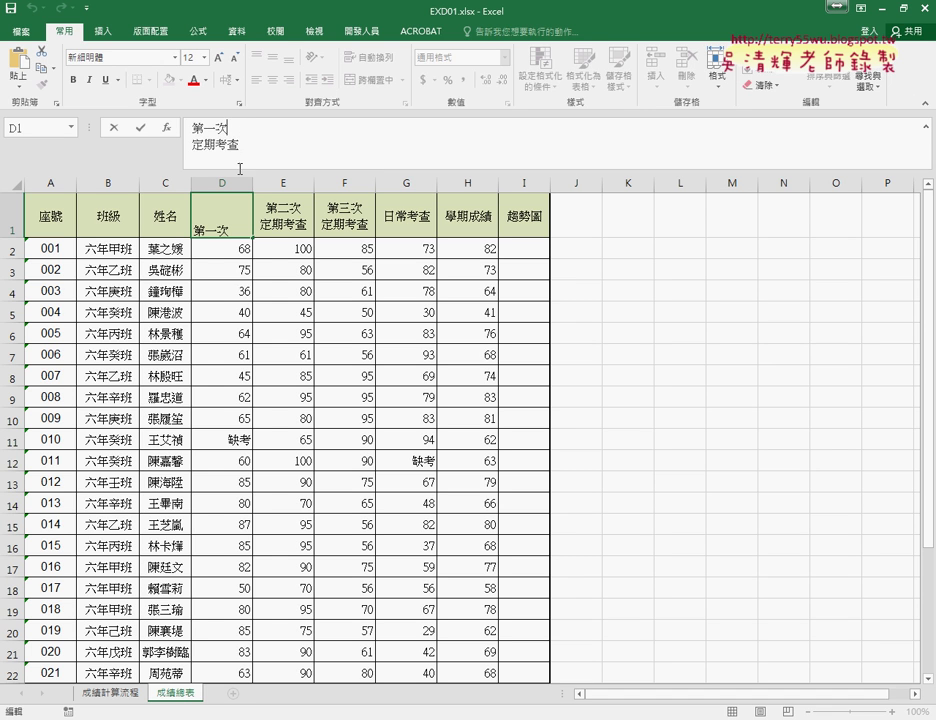
left_click(322, 153)
type("20")
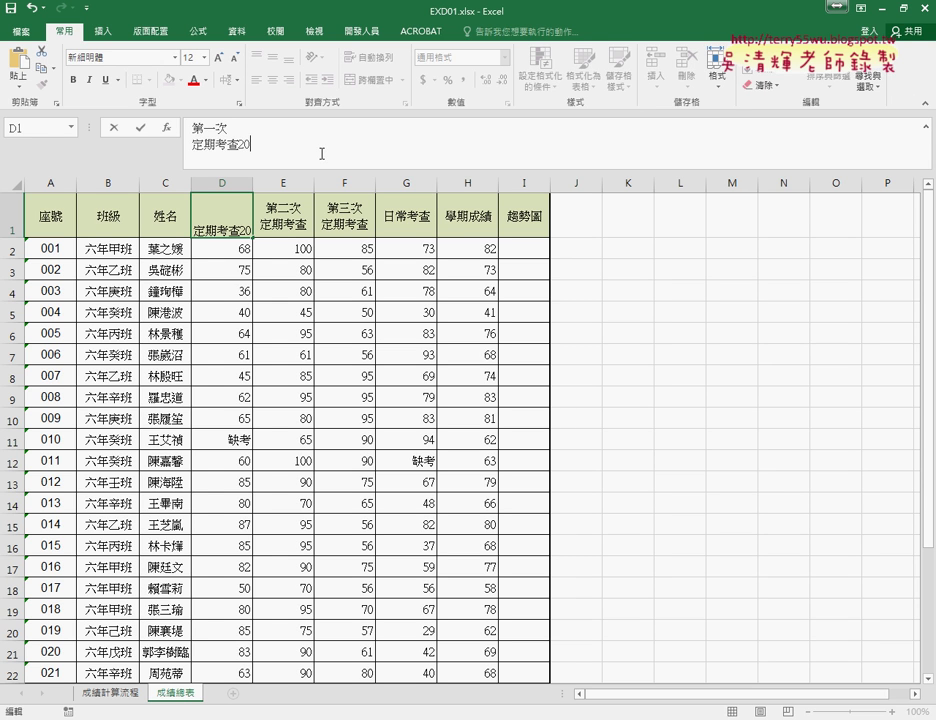
type("%")
key("Return")
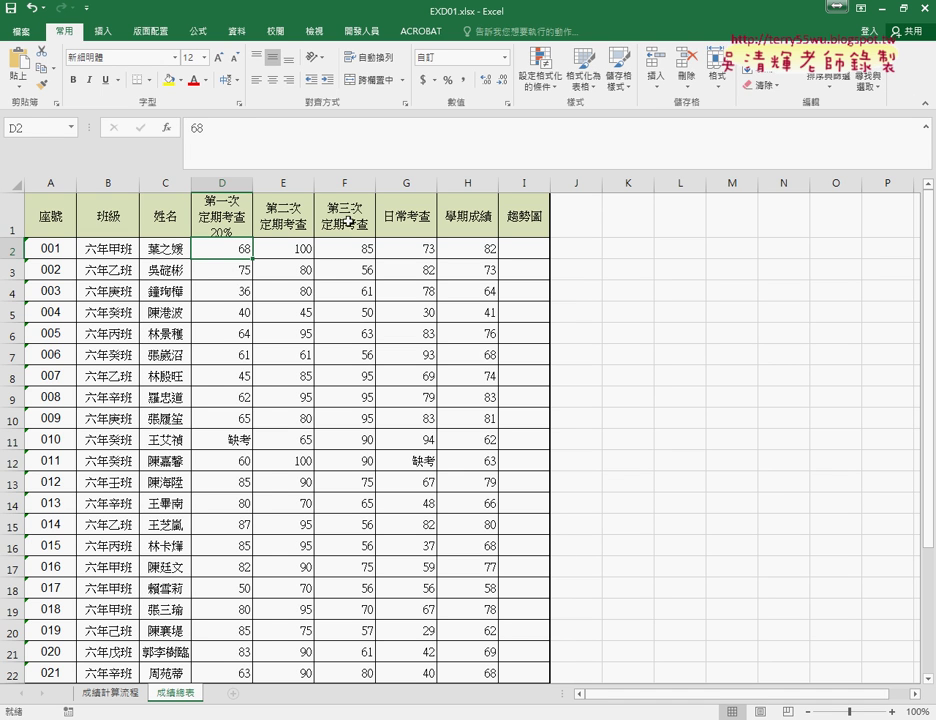
Step: Append 40% to the G1 header so it reads 日常考查40%
left_click(410, 218)
left_click(274, 134)
left_click(274, 134)
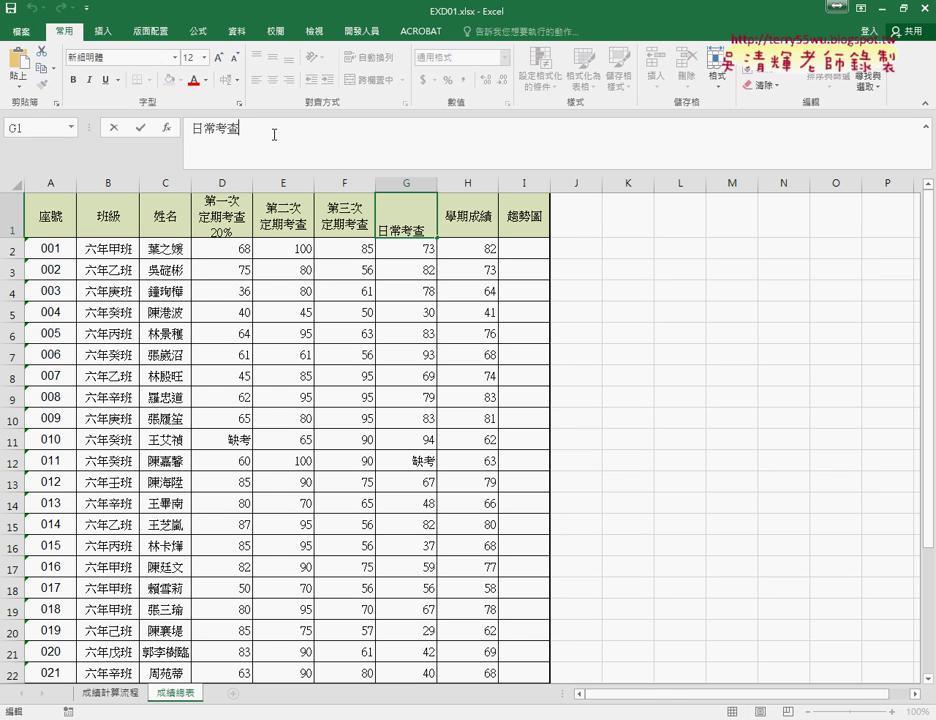
type("40%")
key("Left")
key("Left")
key("Left")
left_click(311, 127)
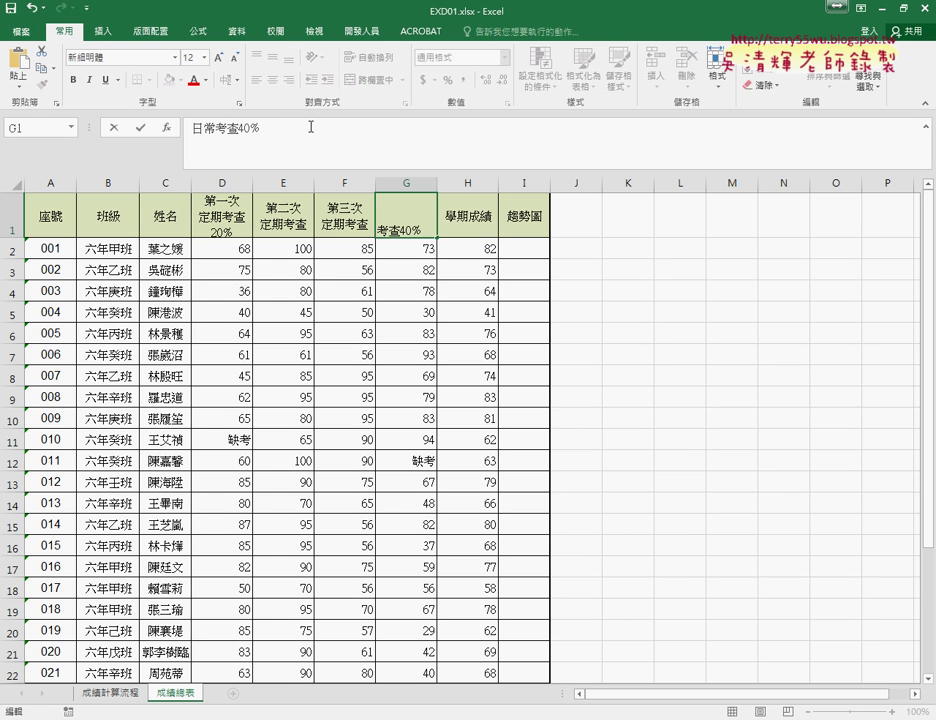
key("Return")
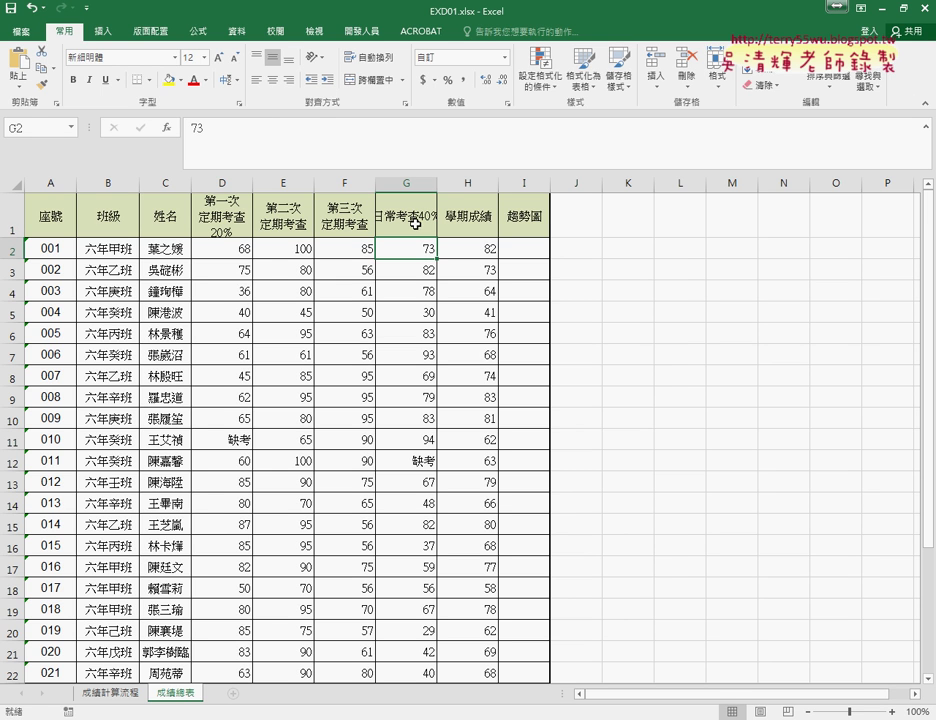
Step: Check how the F1 header breaks its lines, then return to G1 without changes
left_click(344, 215)
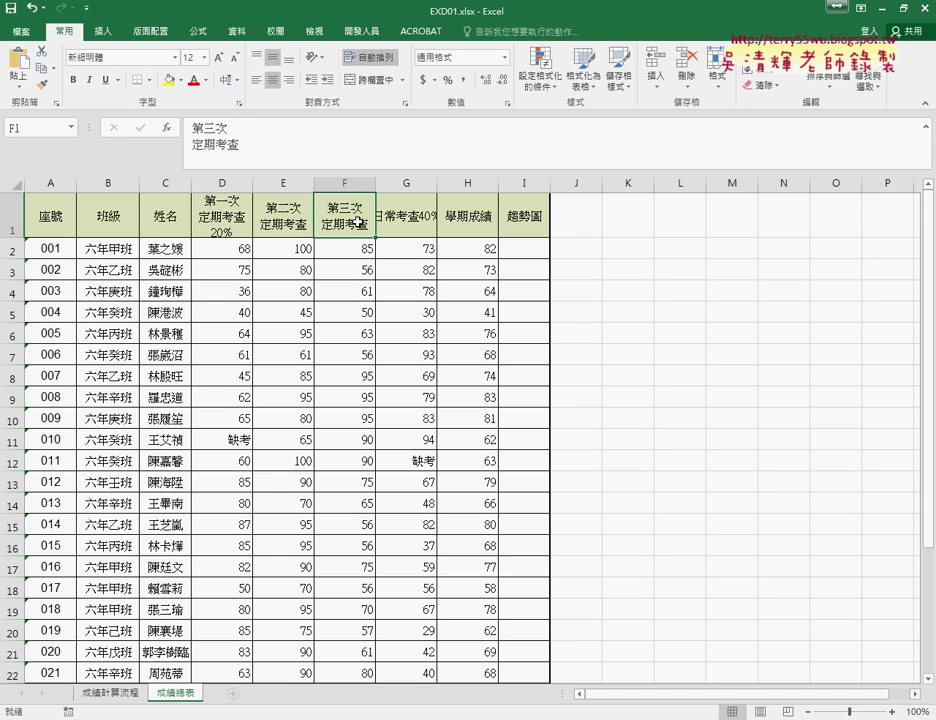
left_click(240, 140)
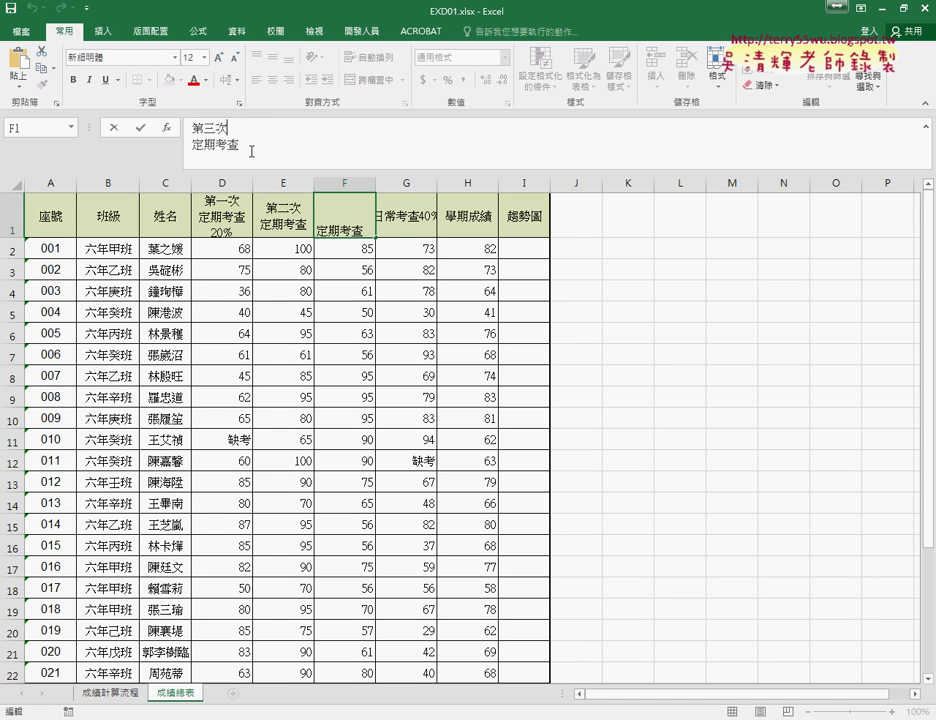
left_click(408, 218)
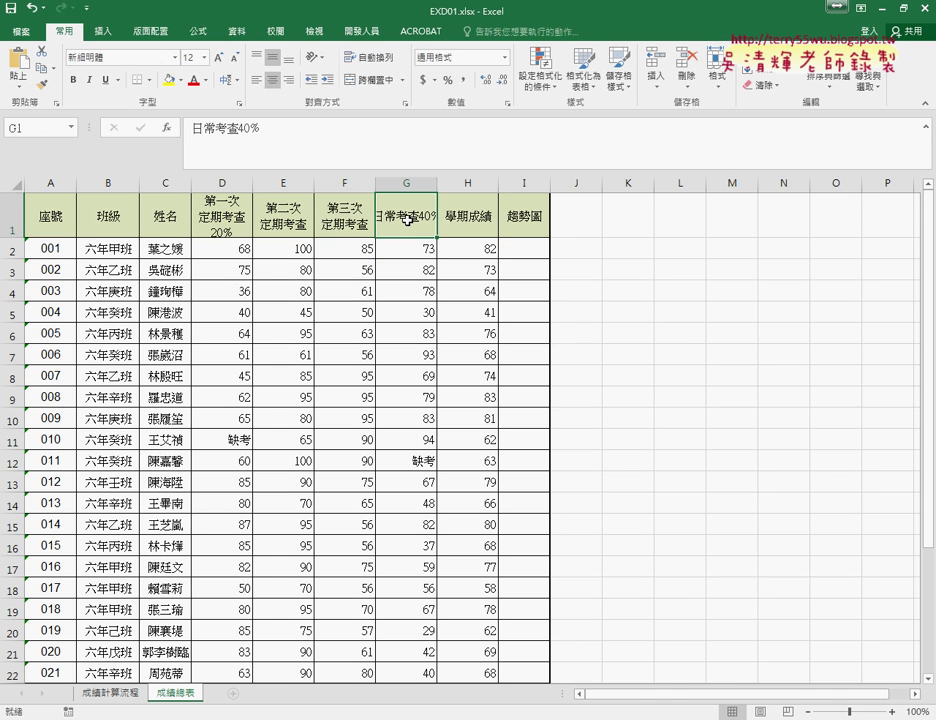
left_click(238, 128)
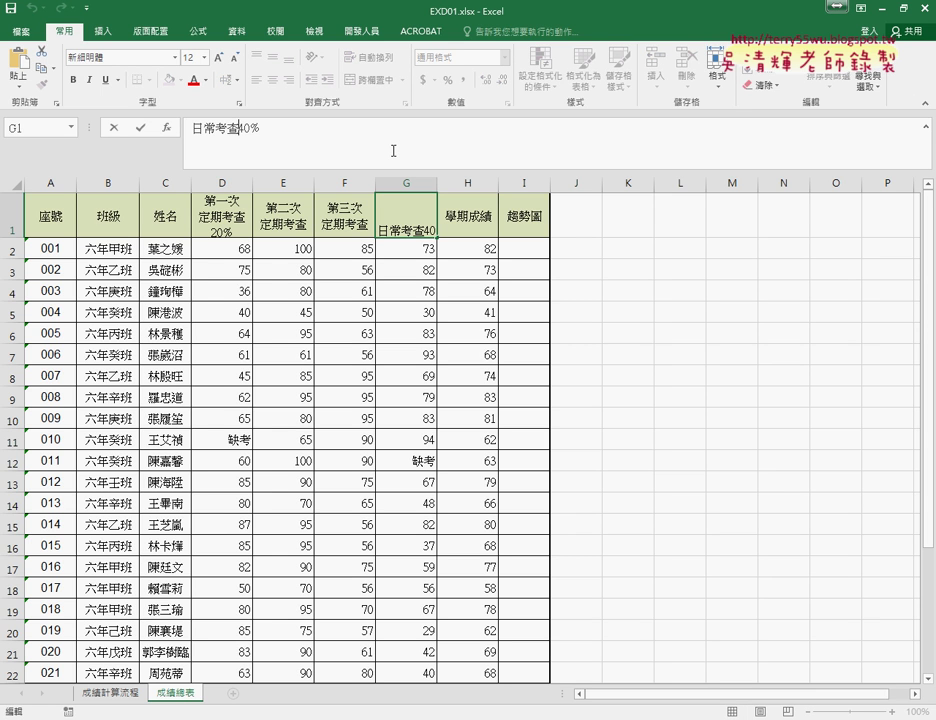
key("Return")
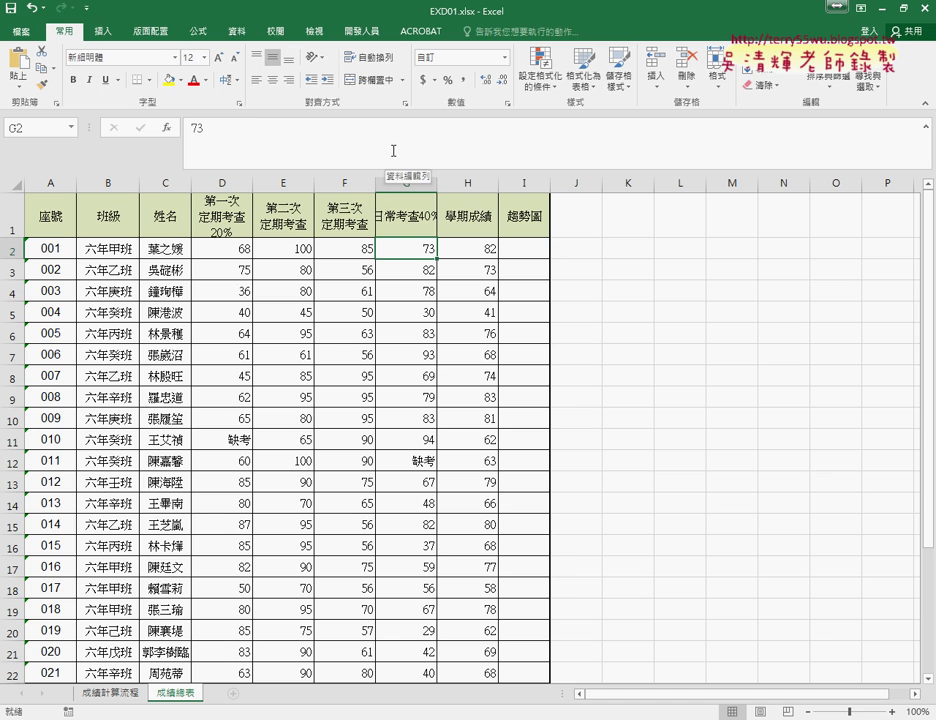
Step: Insert a line break in G1 so 40% sits on a second line under 日常考查
left_click(424, 217)
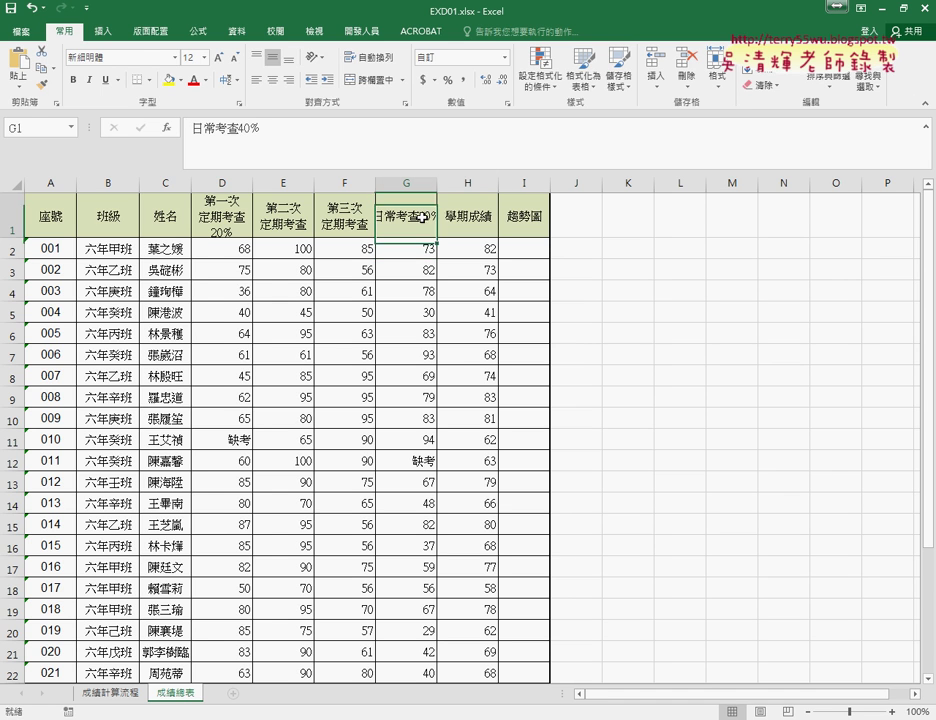
left_click(240, 127)
left_click_drag(240, 127, 275, 126)
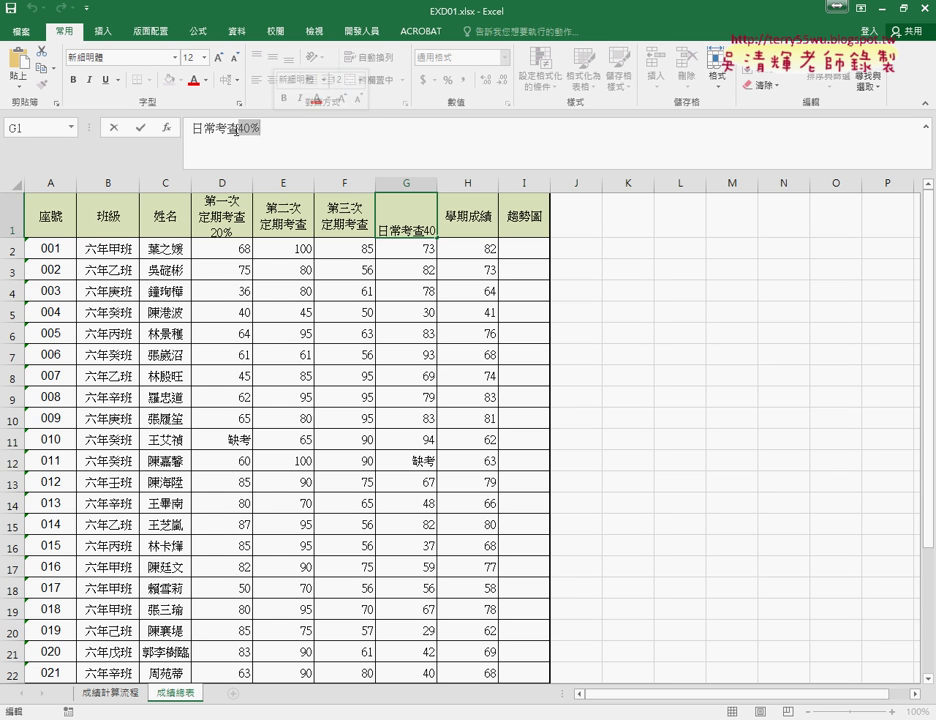
left_click(300, 128)
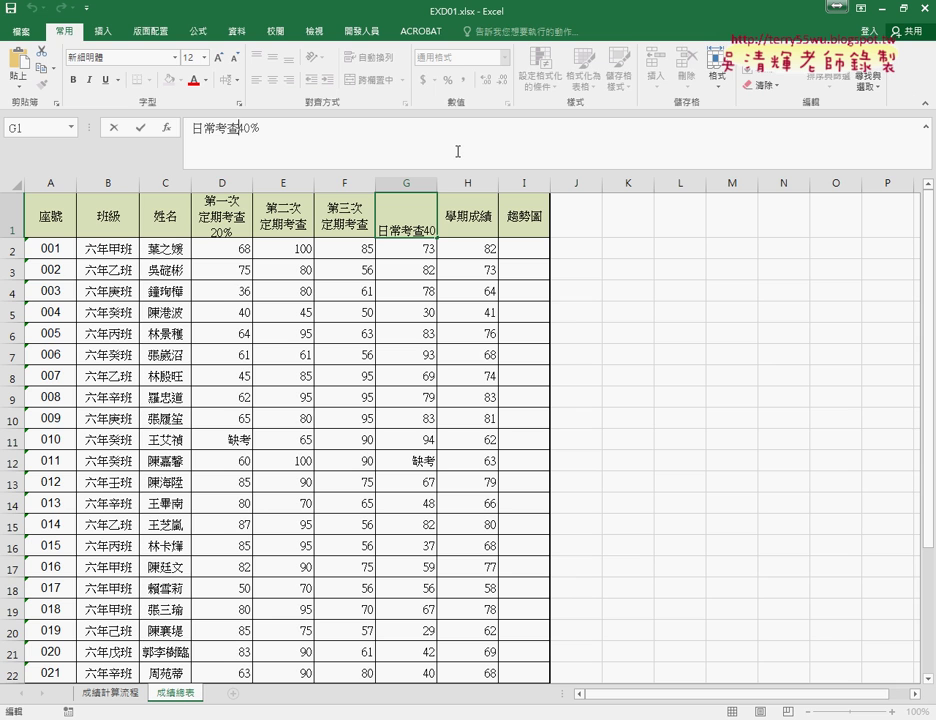
key("alt")
key("alt+Return")
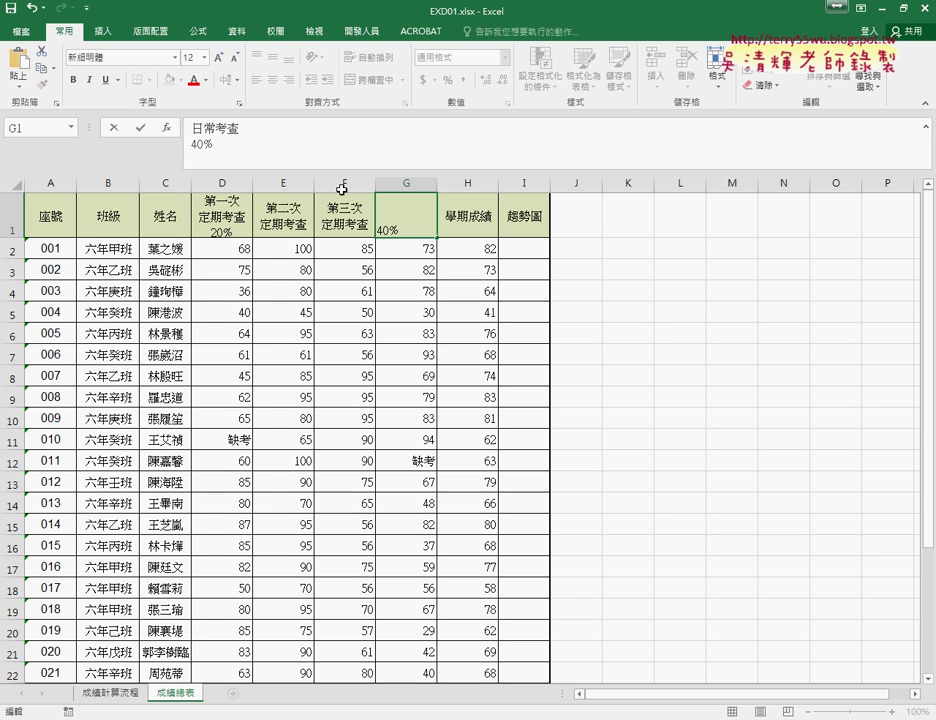
left_click(142, 130)
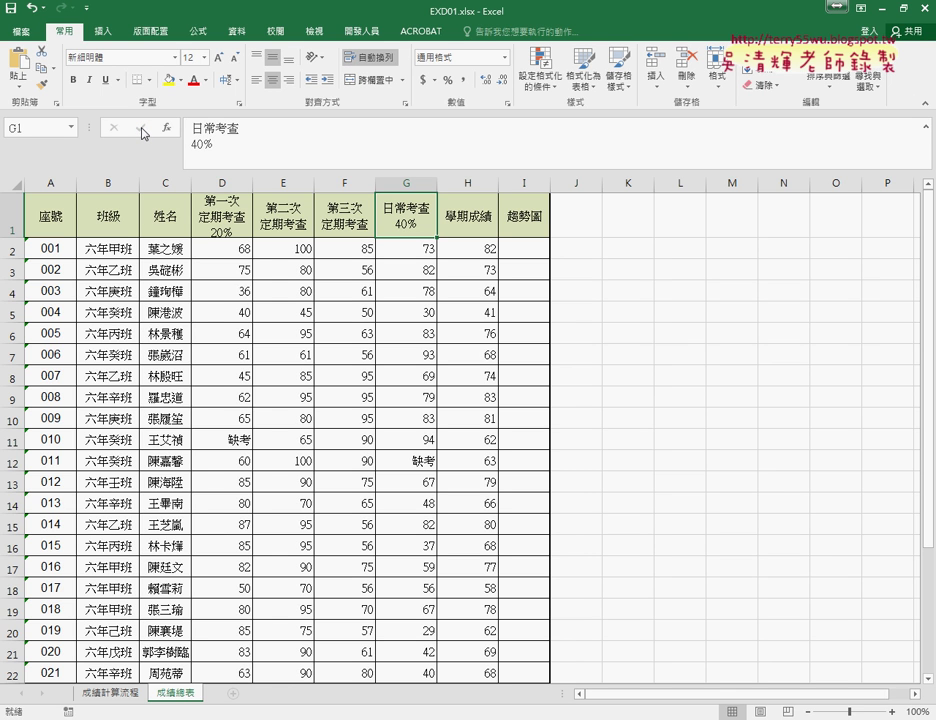
mouse_move(422, 240)
left_mouse_down()
mouse_move(398, 243)
mouse_move(420, 238)
left_mouse_up()
left_click_drag(222, 243, 226, 228)
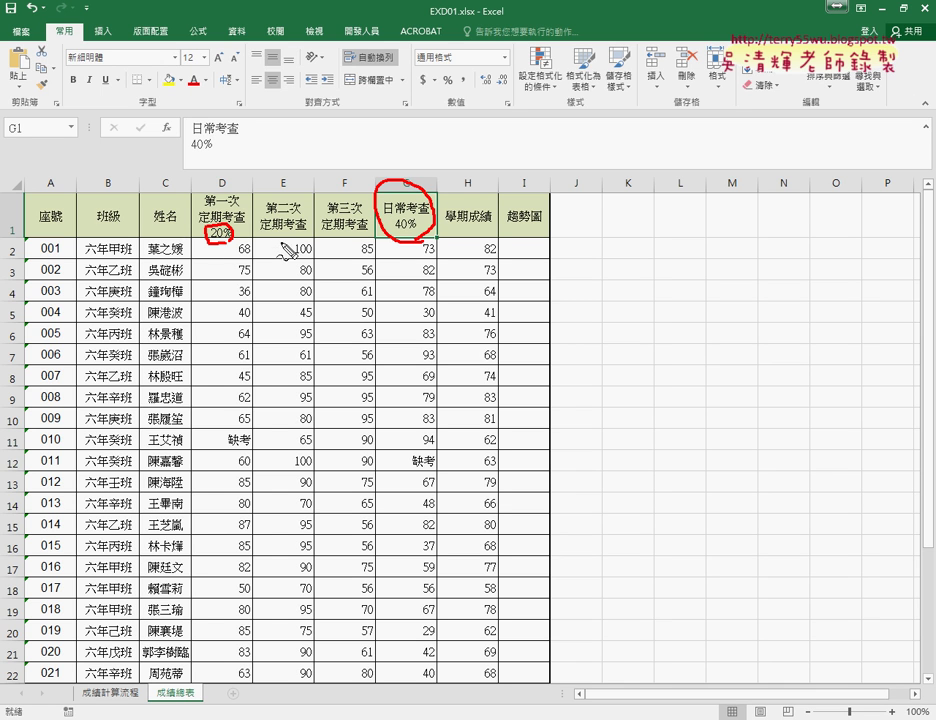
mouse_move(394, 233)
left_mouse_down()
mouse_move(432, 233)
mouse_move(497, 262)
mouse_move(475, 240)
mouse_move(497, 260)
left_mouse_up()
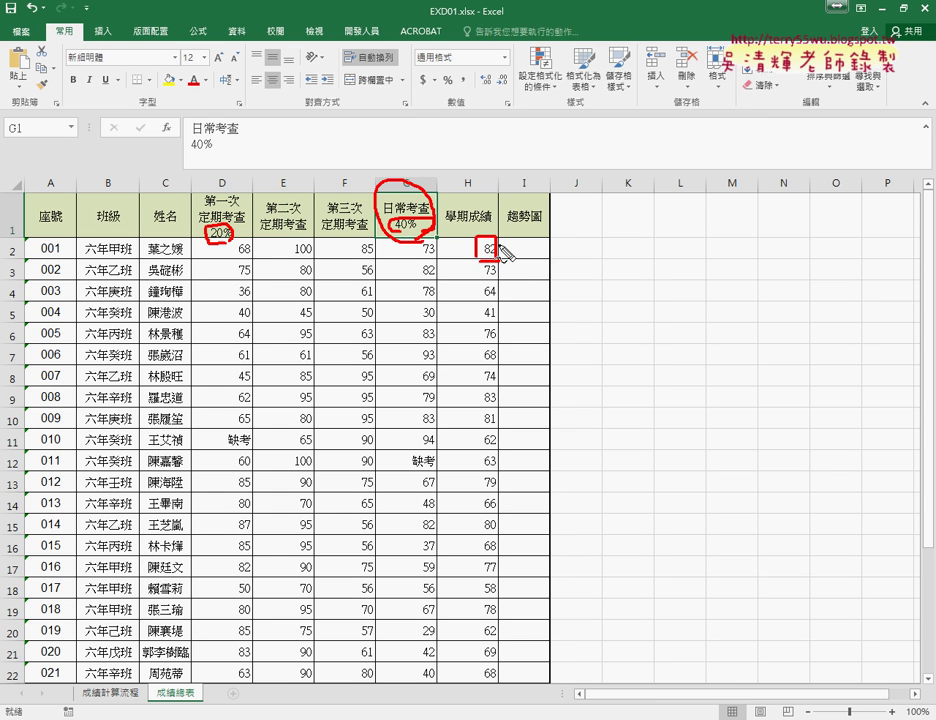
key("Escape")
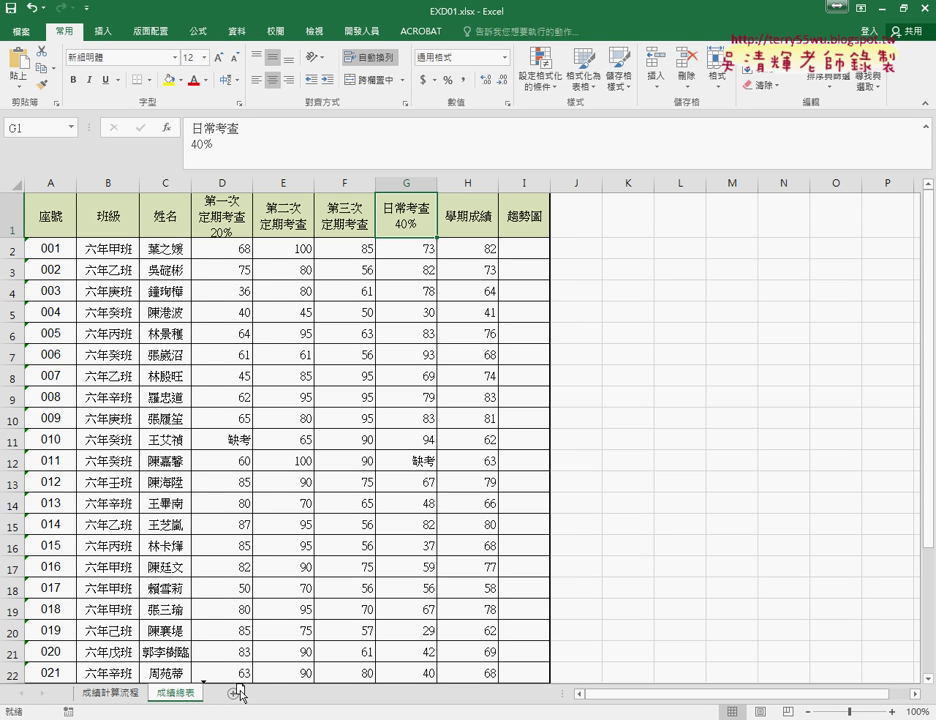
Step: Copy the 成績總表 sheet and name the copy 成績總表 (比例)
left_click_drag(240, 693, 242, 696)
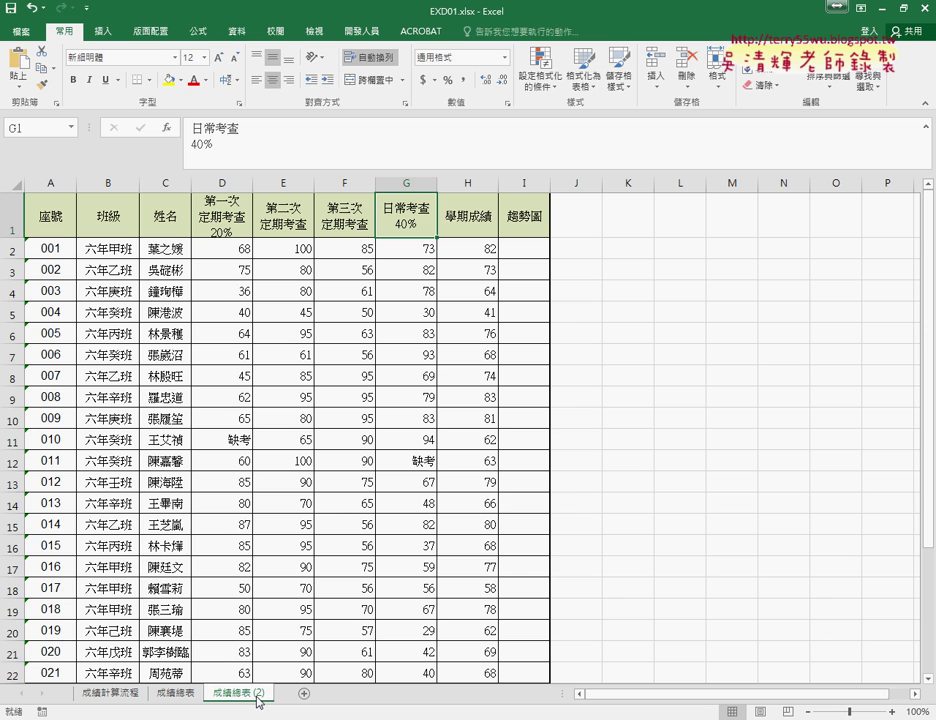
double_click(257, 694)
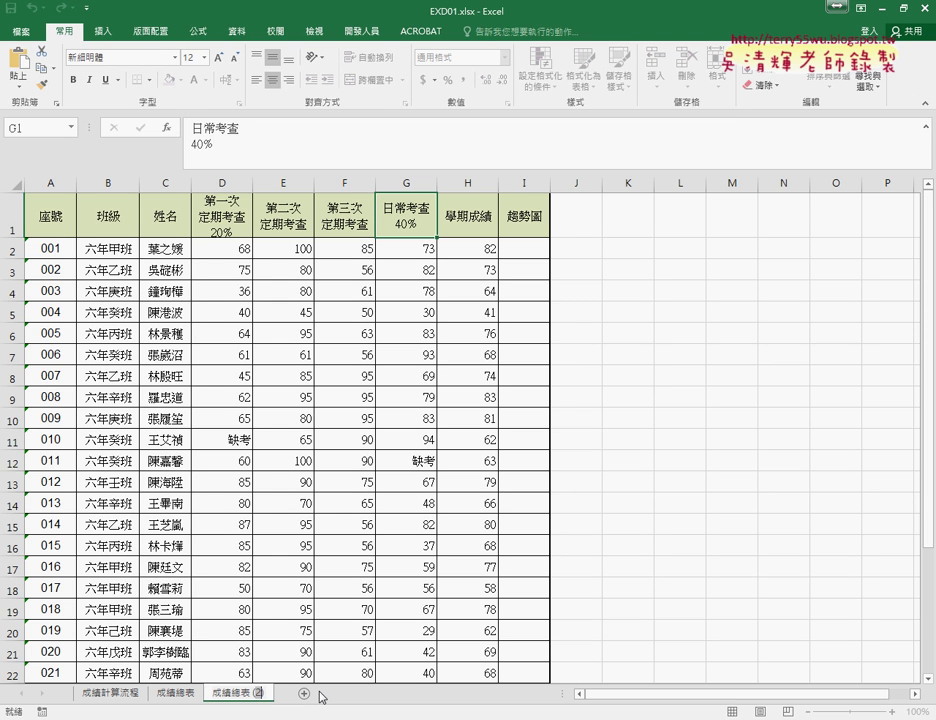
type("be")
key("BackSpace")
key("BackSpace")
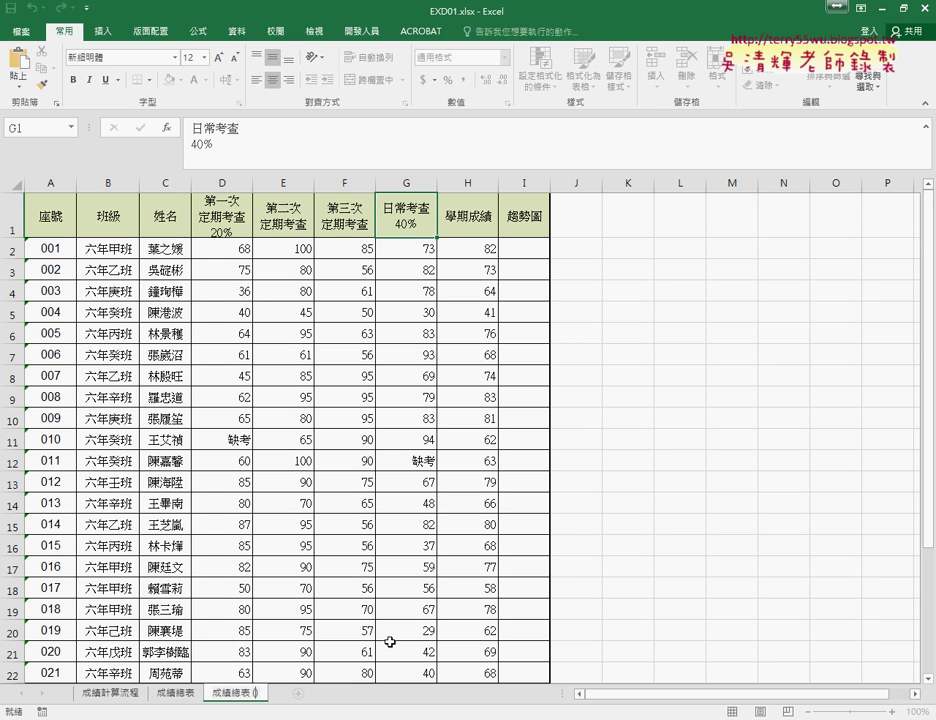
type("比)")
type("例")
key("Return")
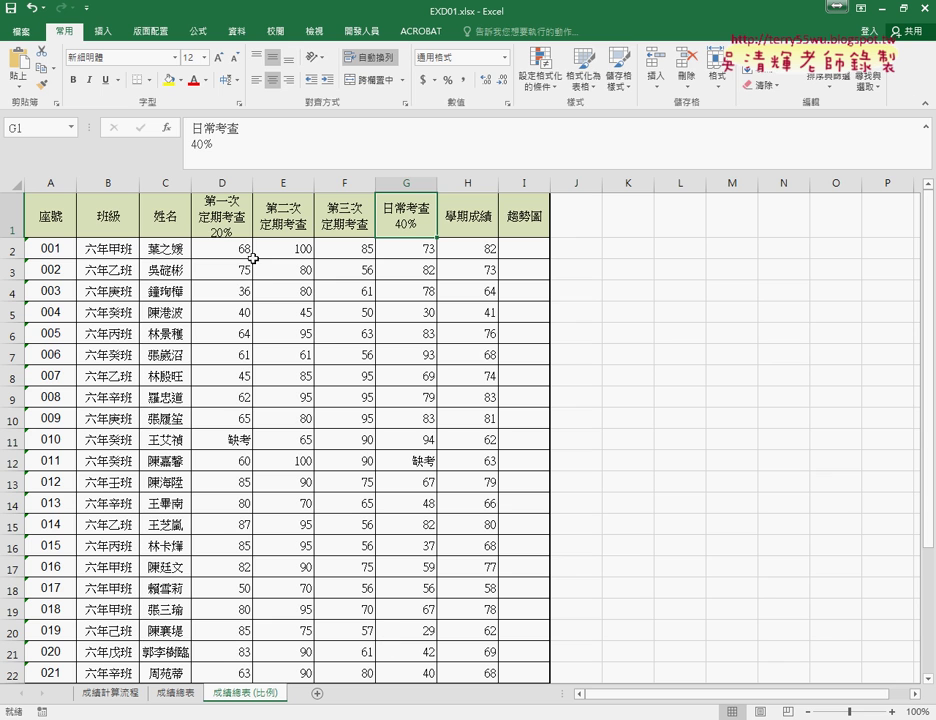
Step: Inspect the copy's D1 and G1 headers and H2 formula, then return to 成績總表 cell I2
left_click(245, 215)
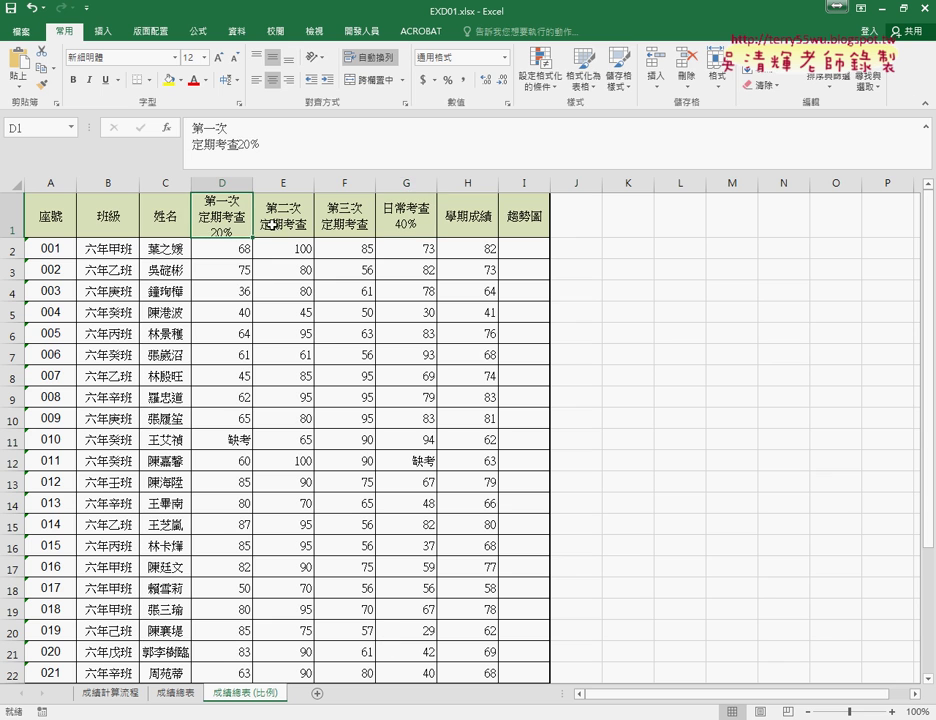
left_click(390, 224)
left_click(475, 250)
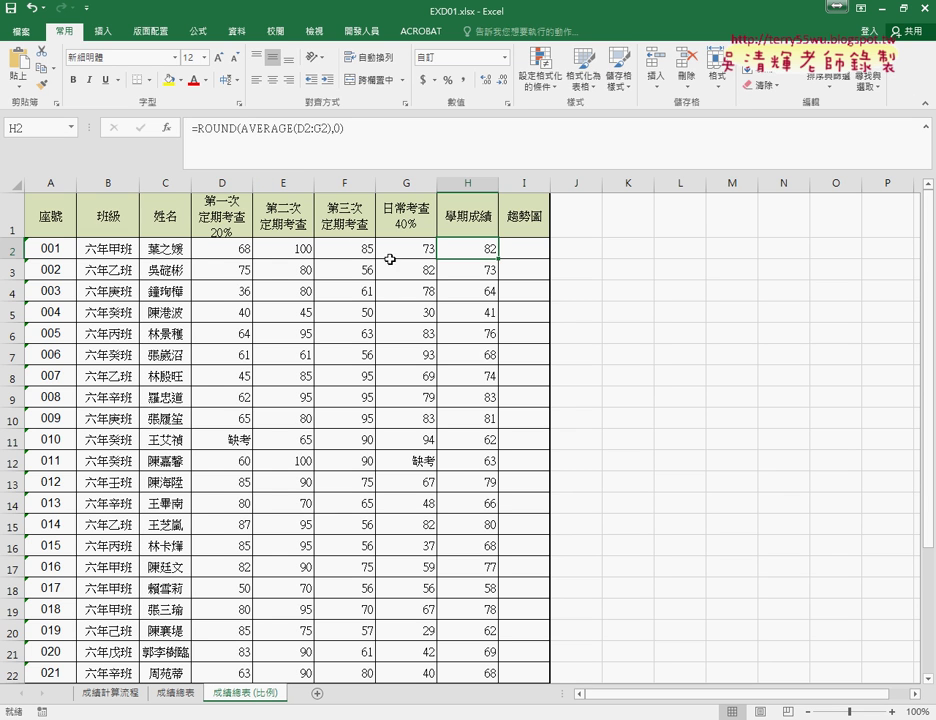
left_click(178, 694)
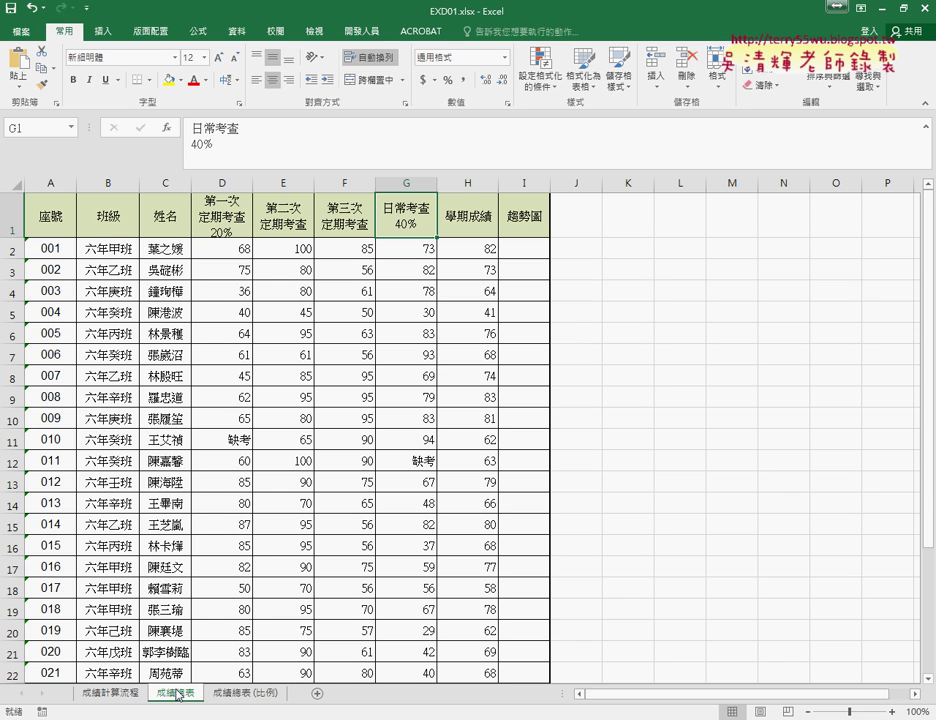
left_click(538, 248)
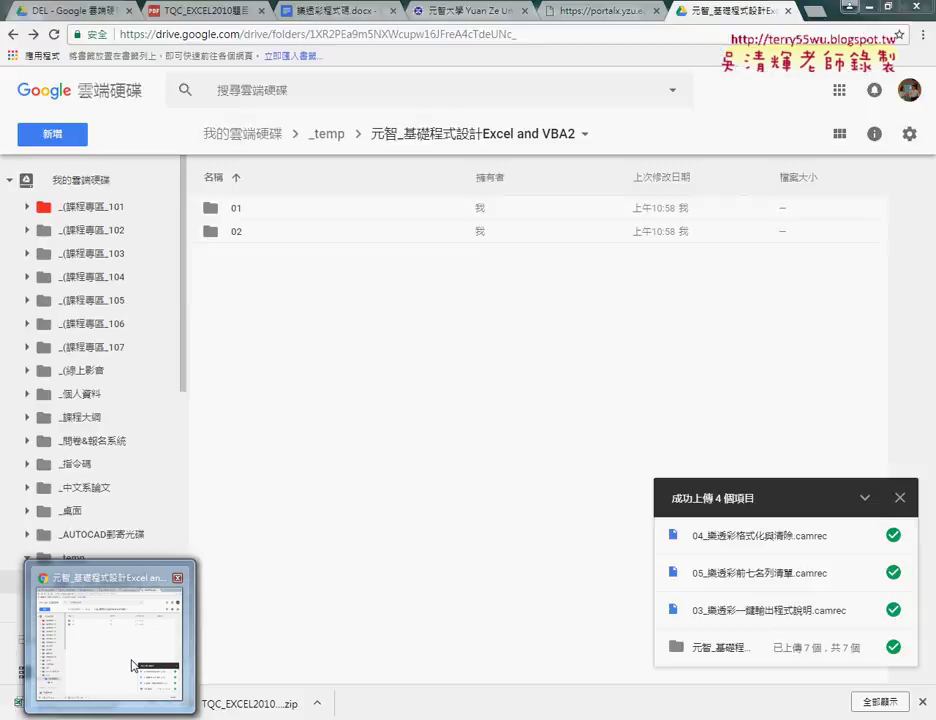
Step: Open the TQC_EXCEL2010 PDF in Chrome, zoom in twice, and read the I2~I31 sparkline requirements
left_click(130, 662)
left_click(199, 14)
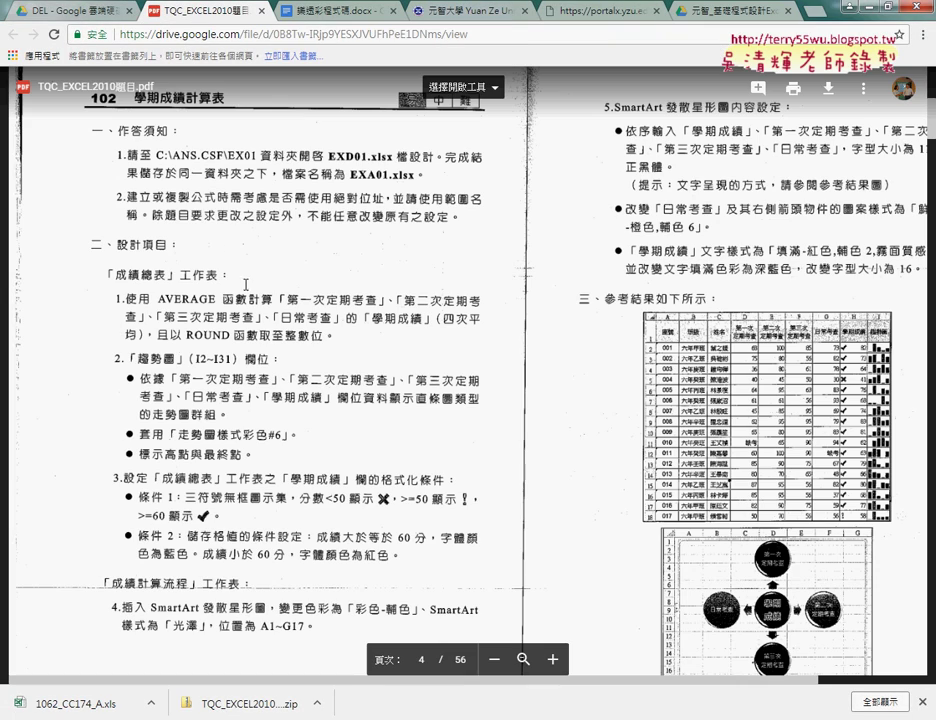
left_click(554, 660)
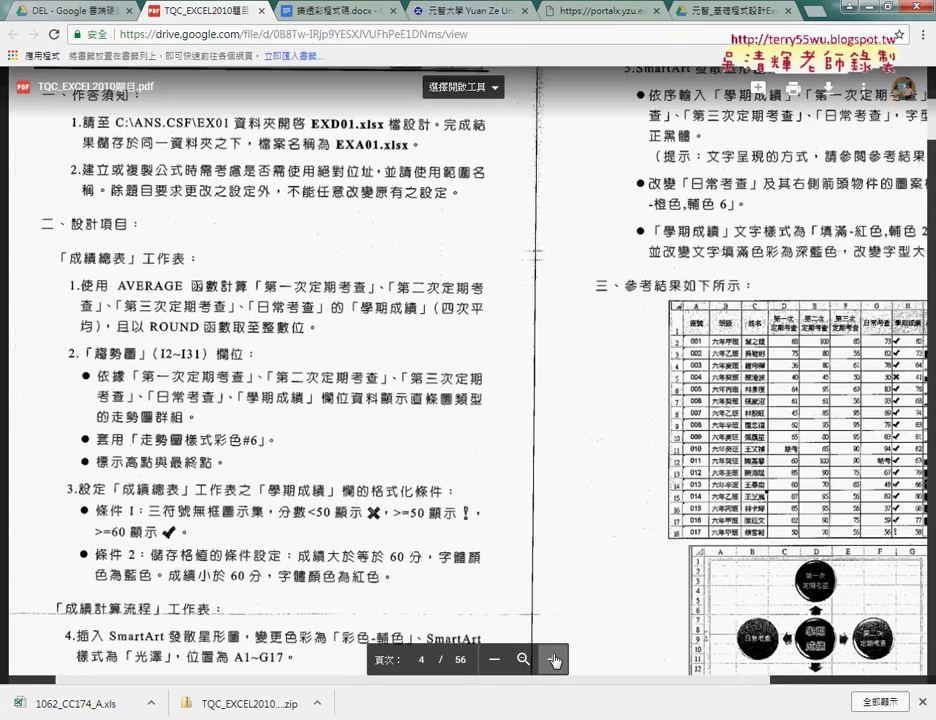
left_click(554, 660)
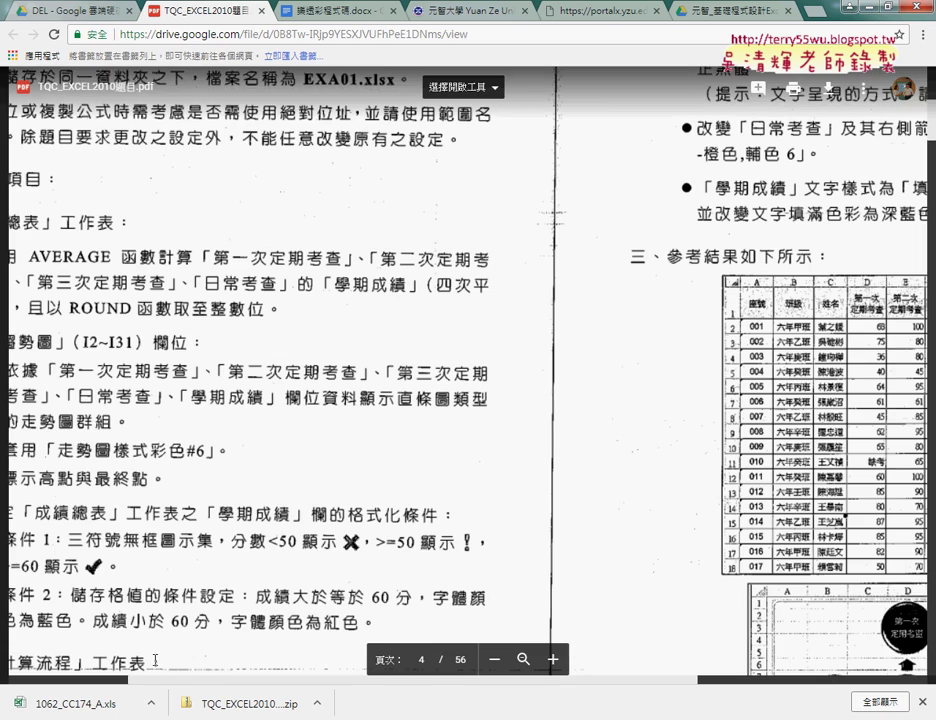
scroll(280, 510, "left", 3)
scroll(245, 467, "down", 3)
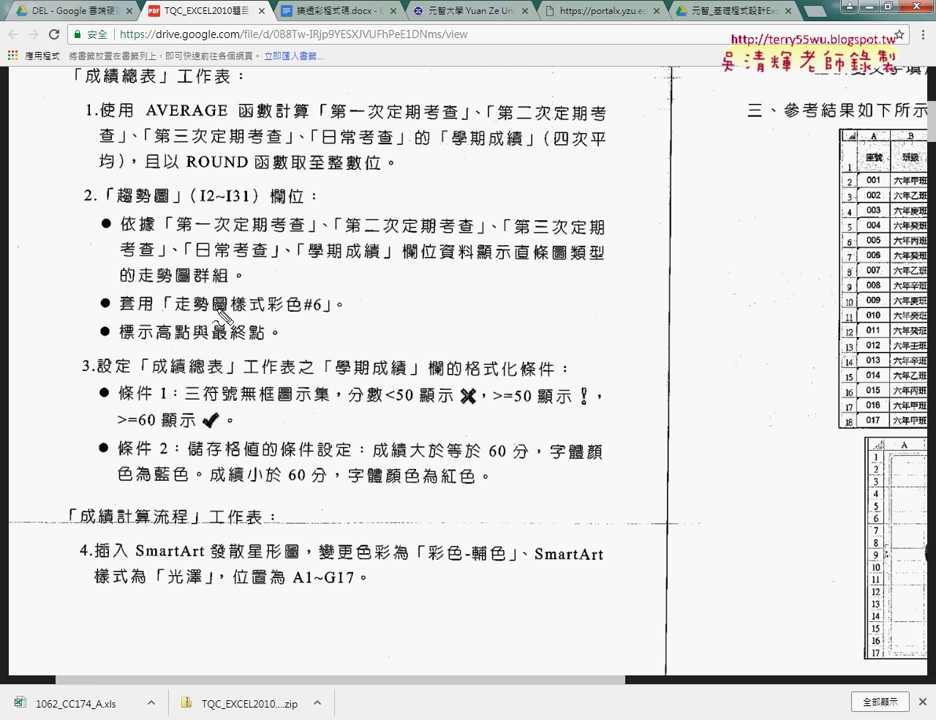
left_click_drag(178, 312, 226, 311)
left_click_drag(300, 316, 322, 314)
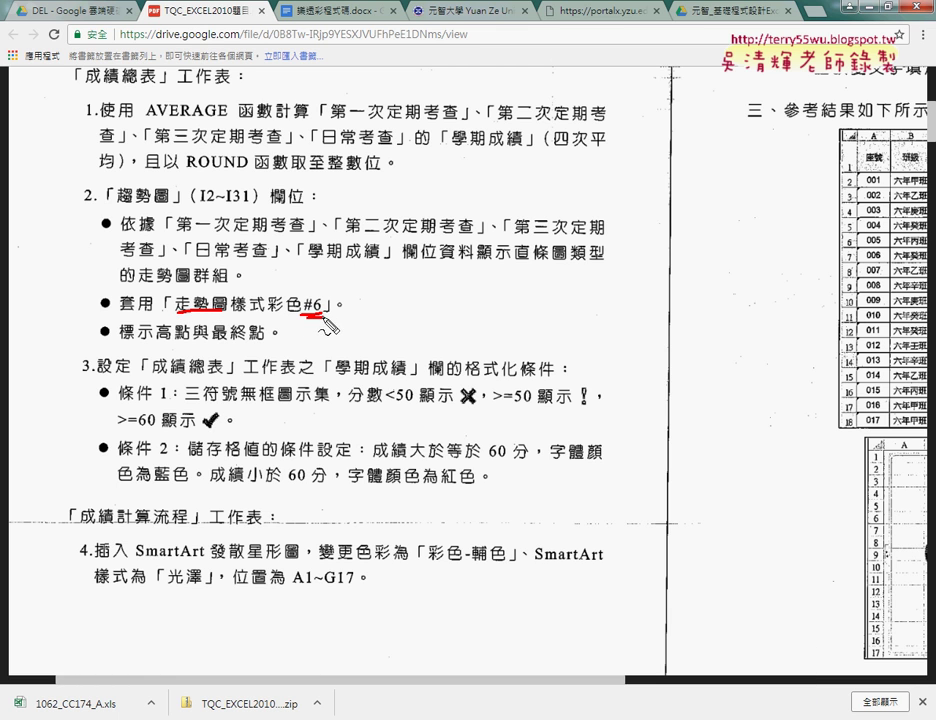
left_click_drag(157, 346, 262, 340)
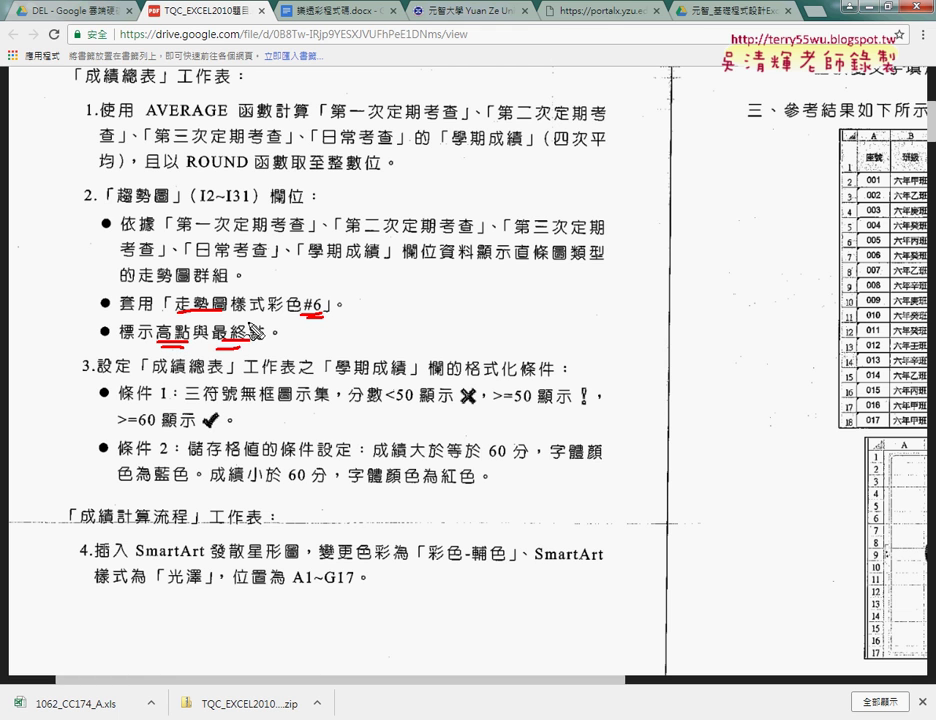
key("Escape")
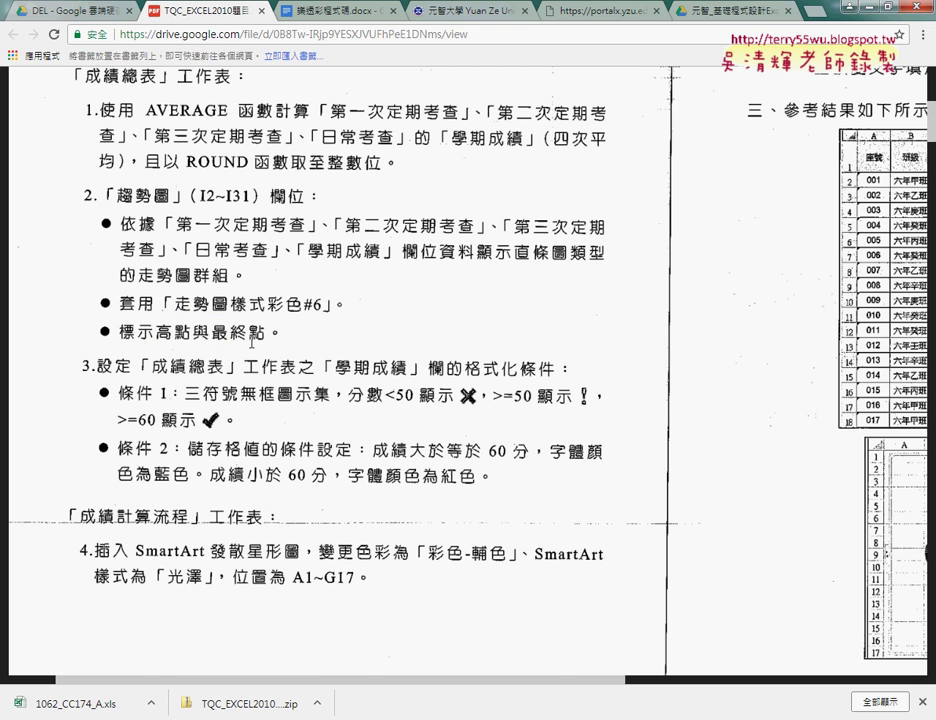
Step: Back in Excel, select student 001's scores D2:H2 and choose Insert > Sparklines > Column
left_click(866, 8)
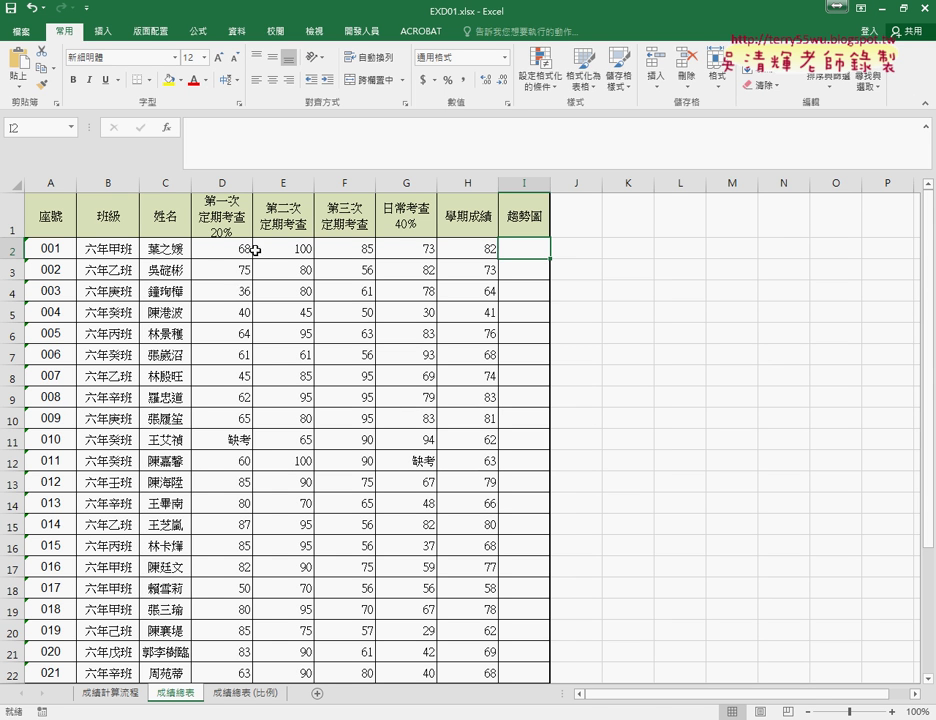
left_click_drag(256, 250, 478, 256)
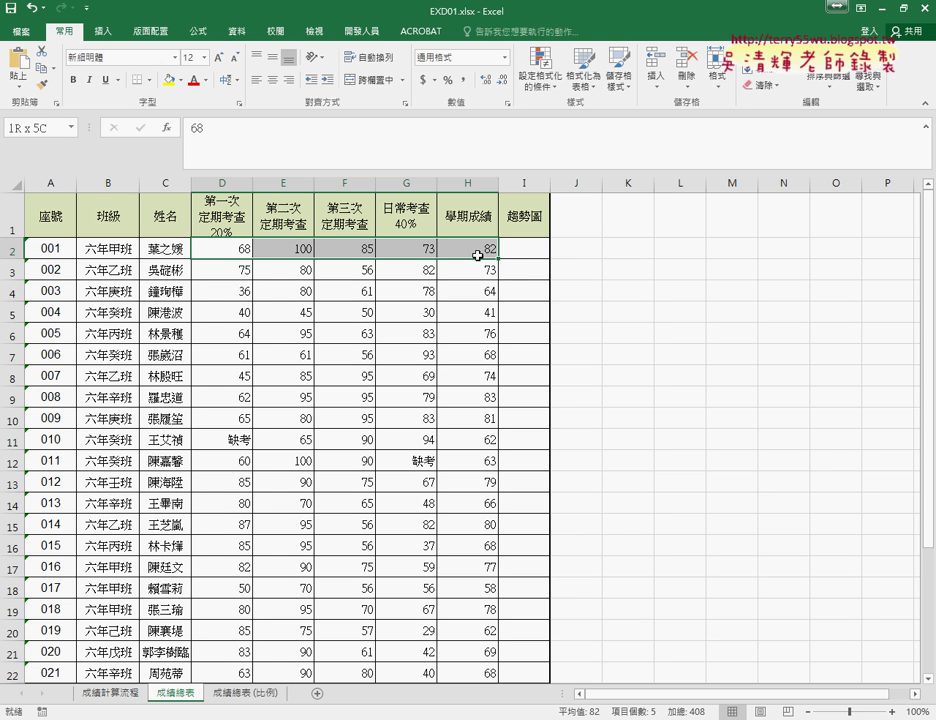
left_click_drag(478, 256, 480, 256)
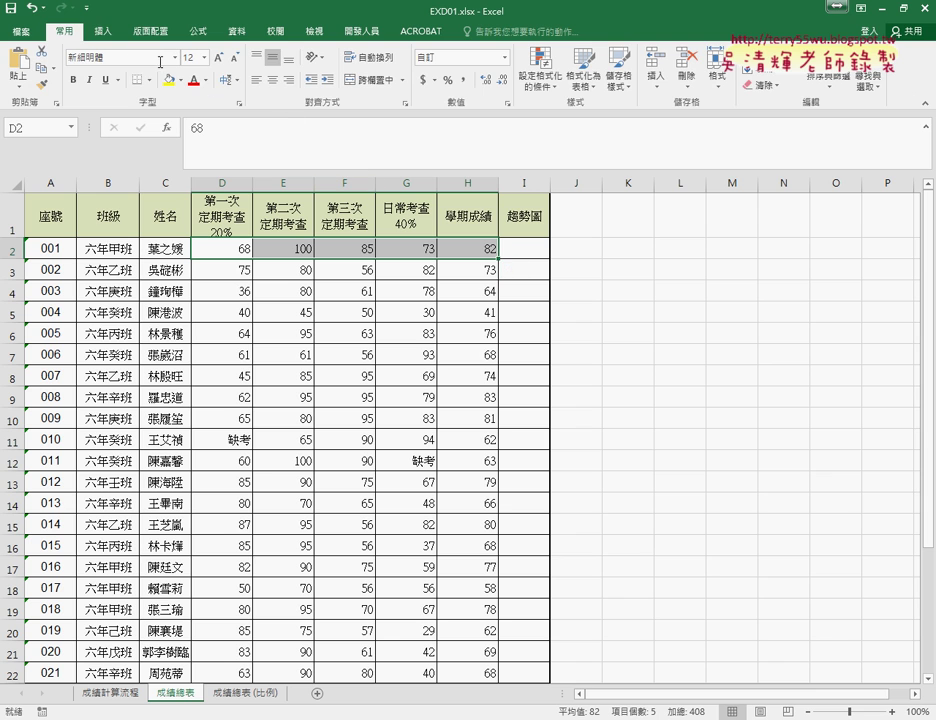
left_click(104, 34)
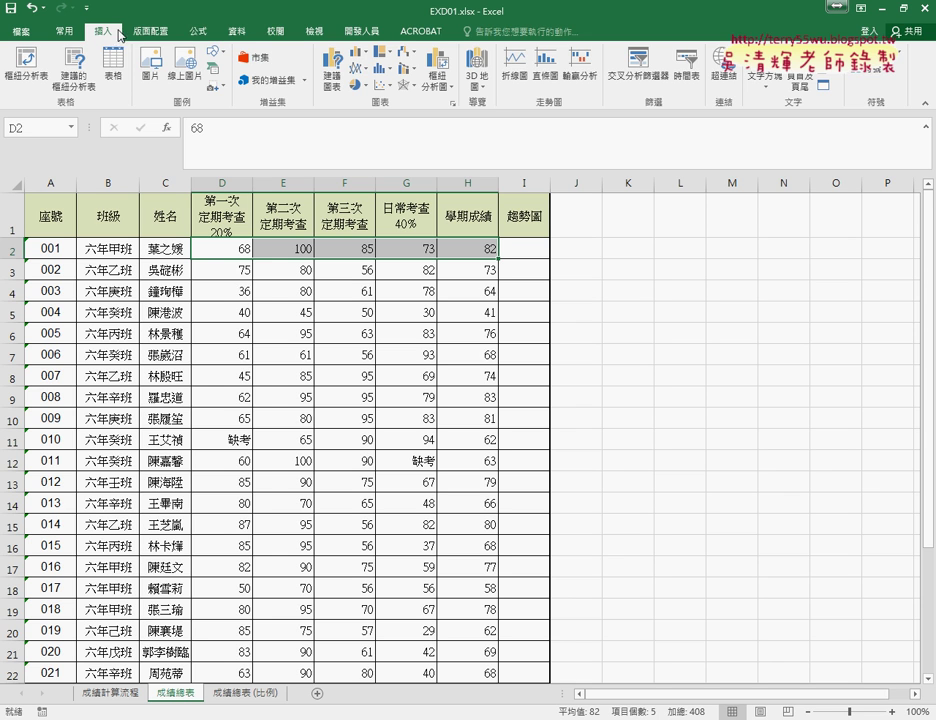
left_click(549, 75)
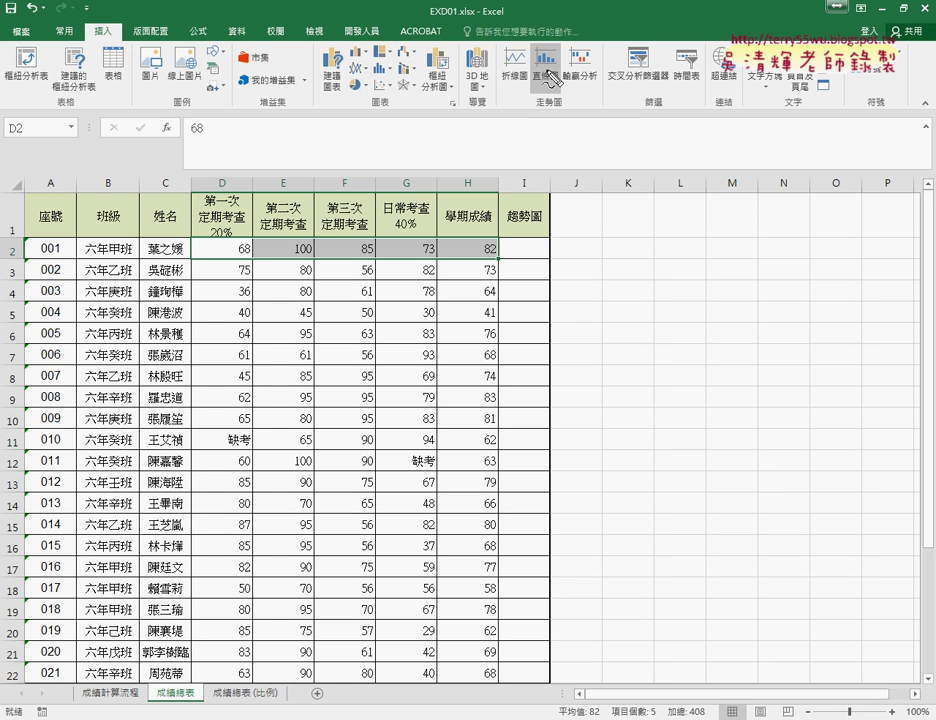
mouse_move(563, 103)
left_mouse_down()
mouse_move(555, 97)
mouse_move(568, 95)
mouse_move(574, 127)
left_mouse_up()
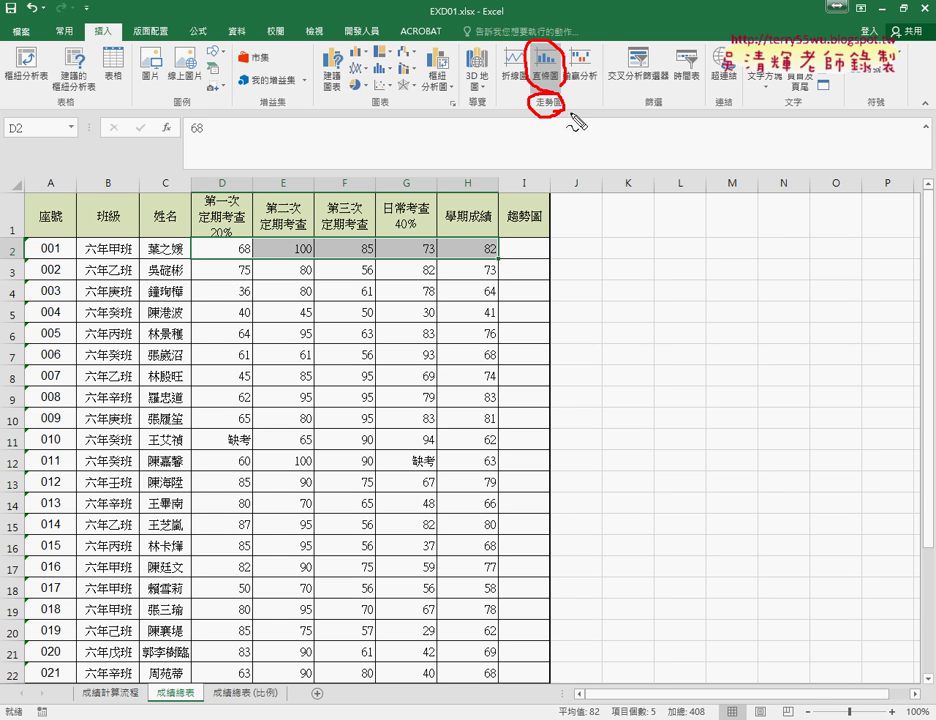
left_click_drag(118, 26, 111, 42)
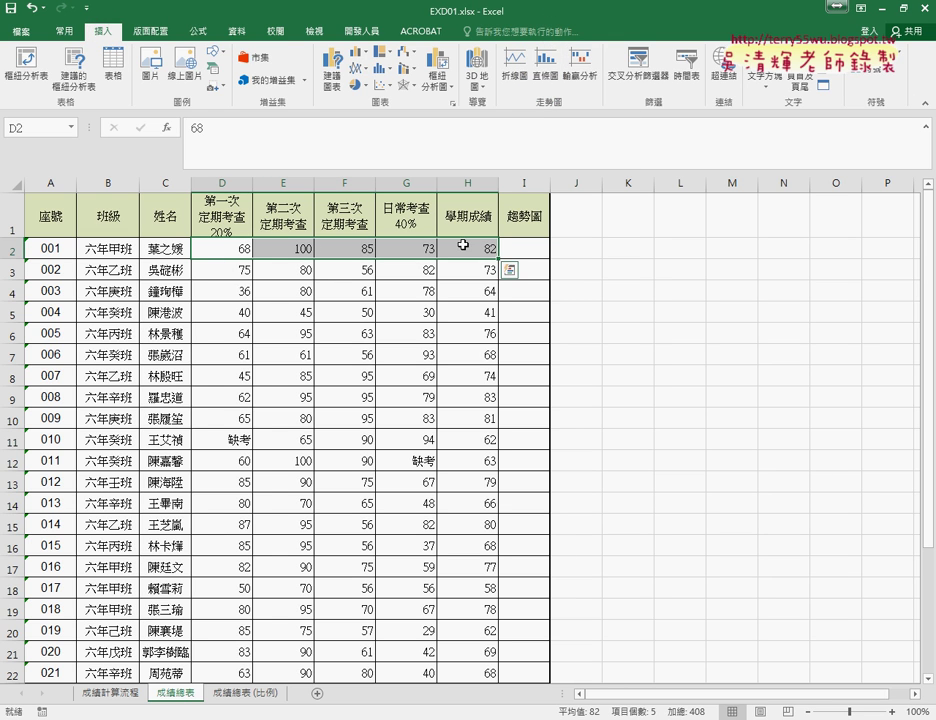
Step: Create a column sparkline at $I$2 using data range D2:H2
left_click(555, 78)
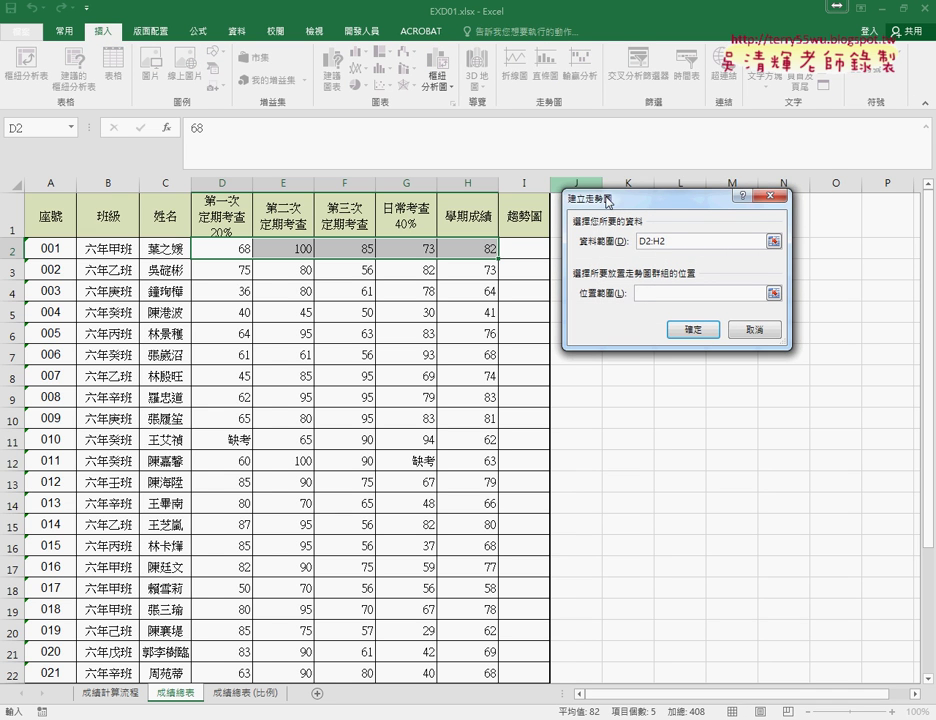
left_click_drag(645, 195, 679, 157)
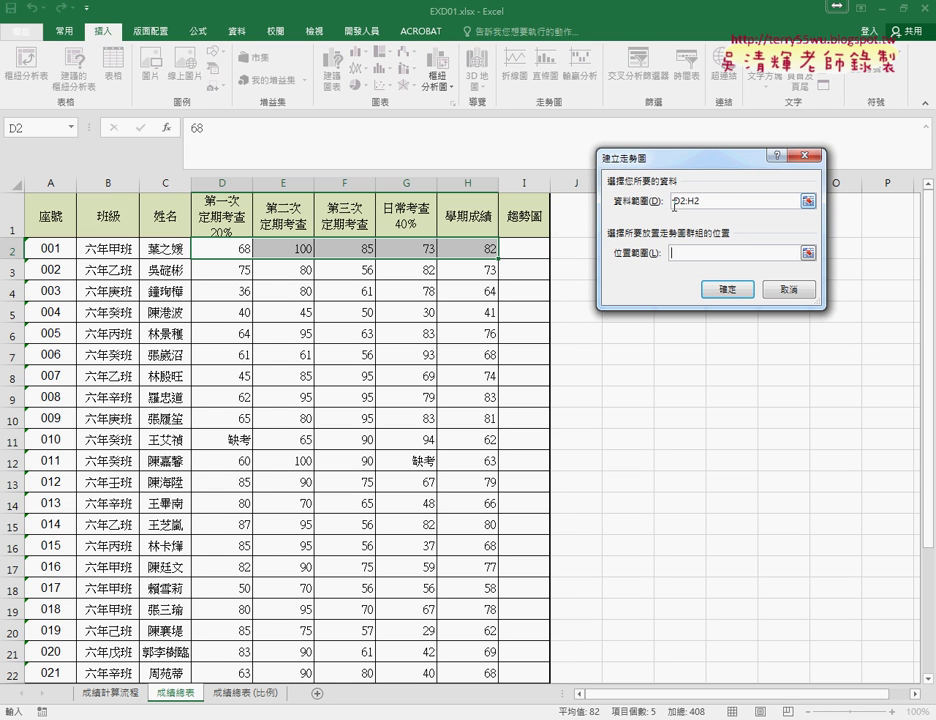
left_click(675, 201)
mouse_move(198, 238)
left_mouse_down()
mouse_move(205, 258)
mouse_move(418, 238)
mouse_move(210, 258)
left_mouse_up()
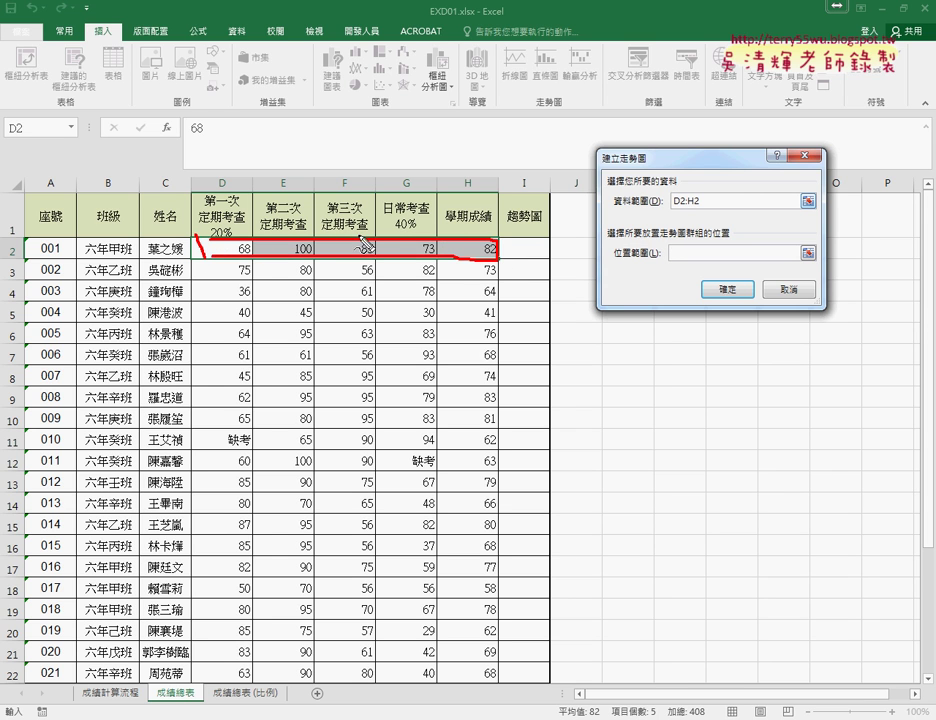
mouse_move(366, 244)
left_mouse_down()
mouse_move(668, 201)
mouse_move(698, 212)
left_mouse_up()
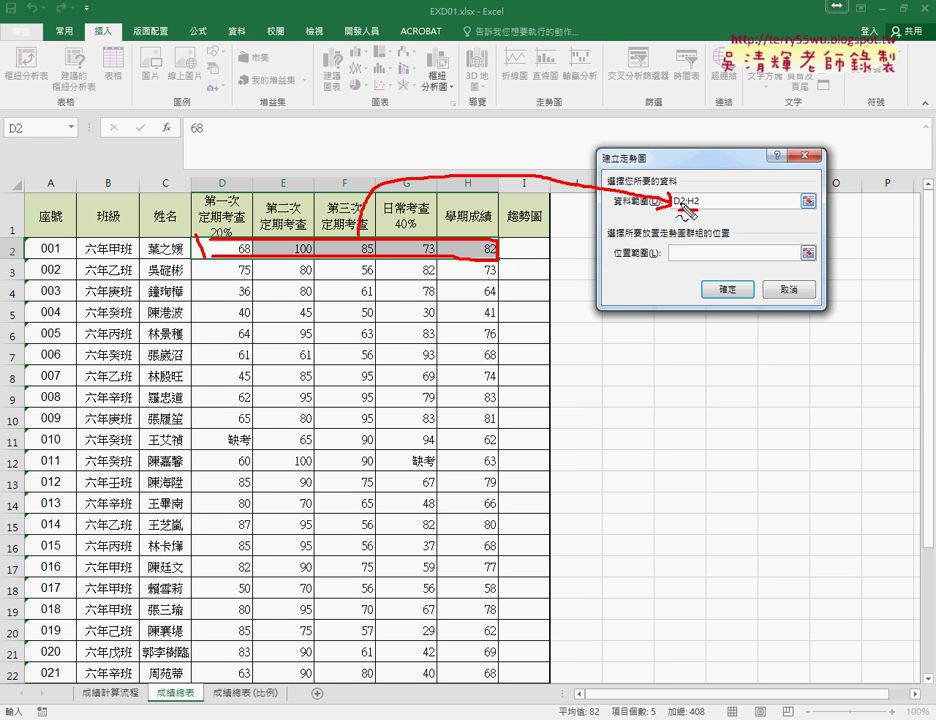
key("Escape")
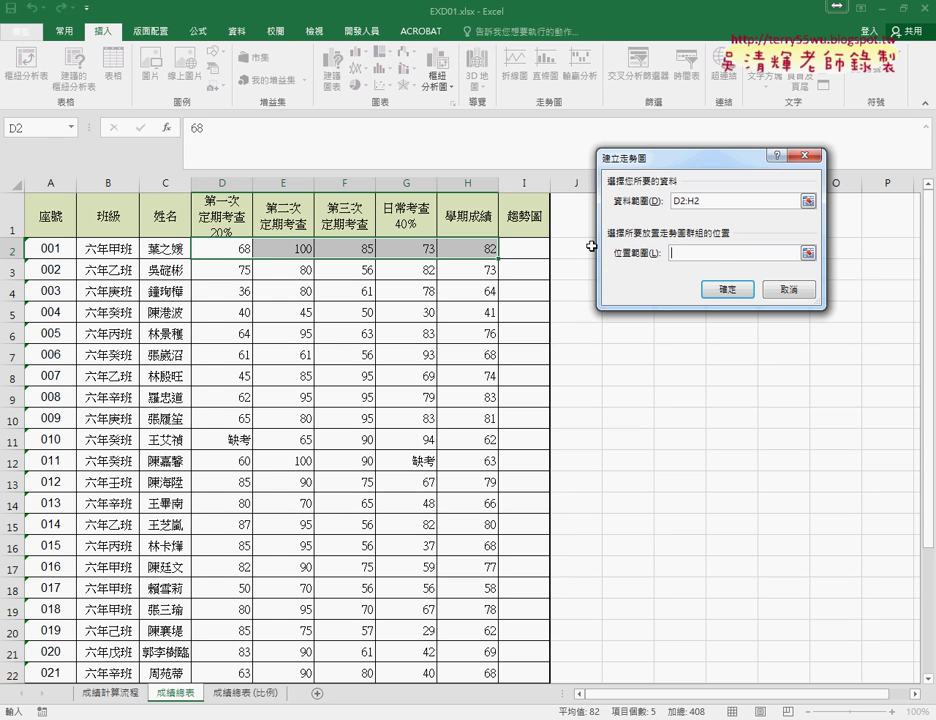
left_click(532, 247)
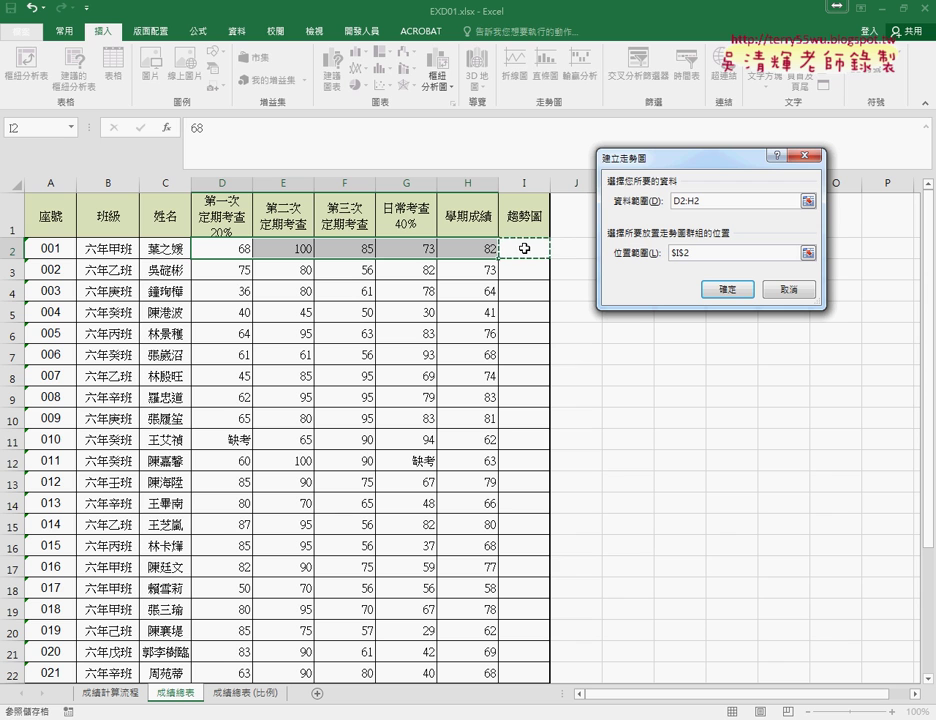
left_click(729, 290)
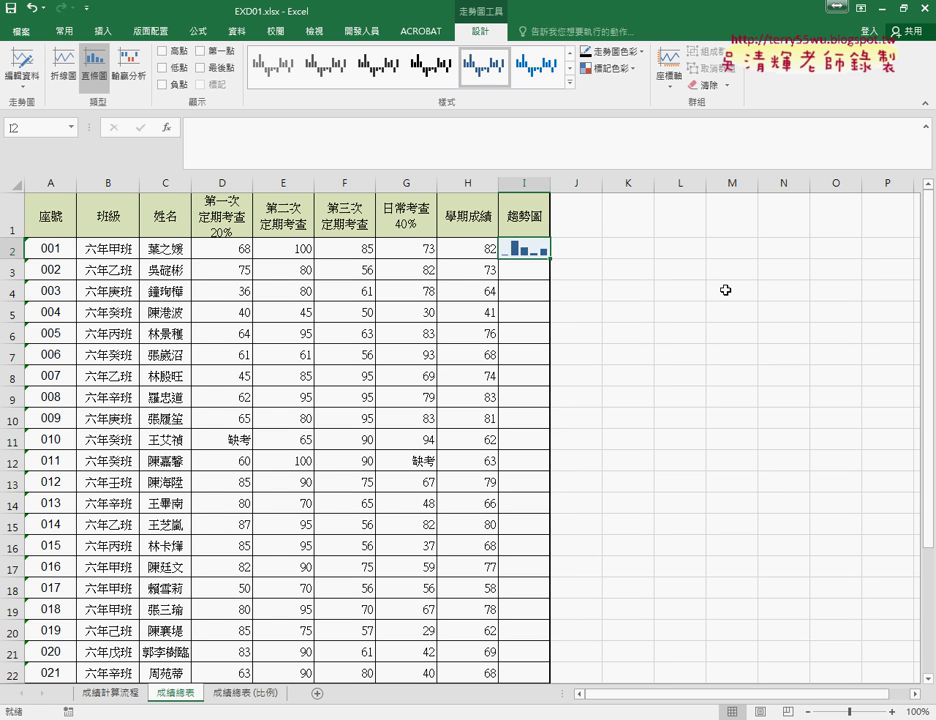
Step: Apply Sparkline Style Colorful #6 (走勢圖樣式彩色 #6) to the I2 sparkline
left_click(571, 84)
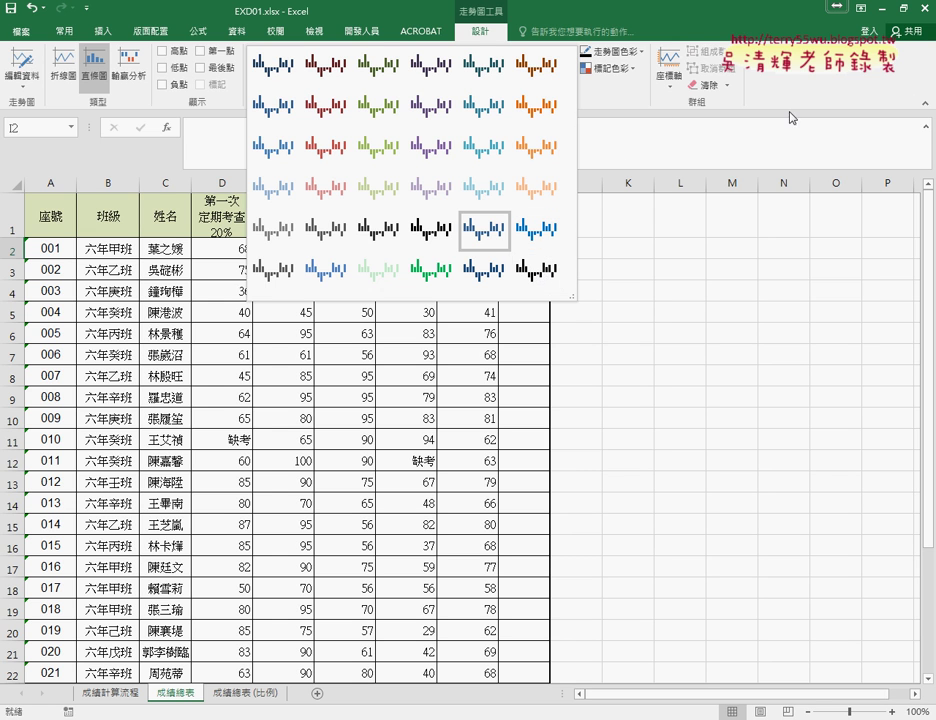
left_click(580, 97)
left_click(569, 83)
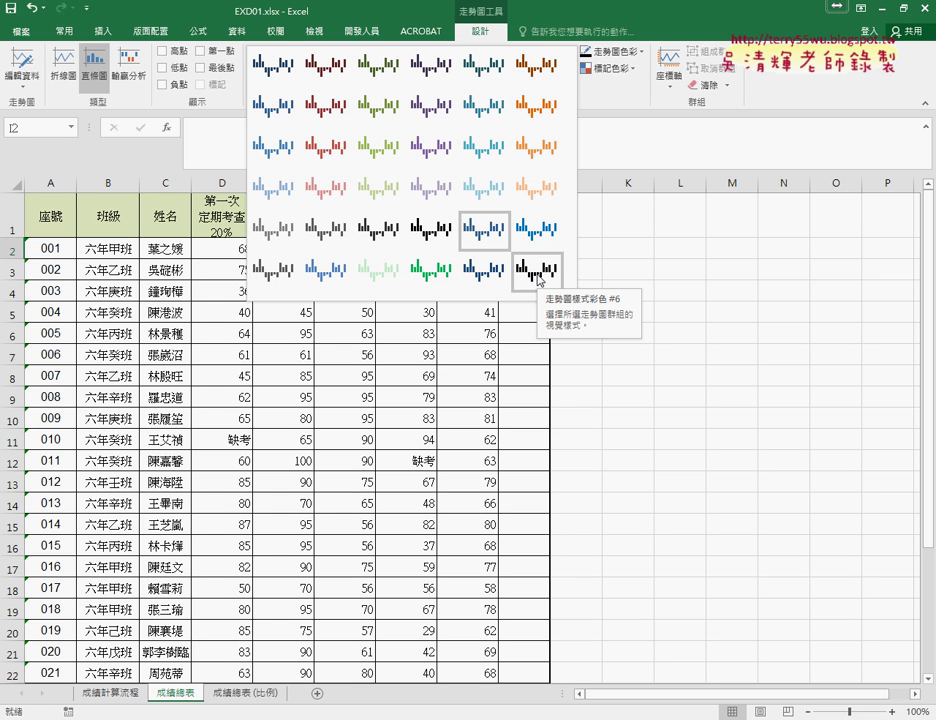
left_click(539, 279)
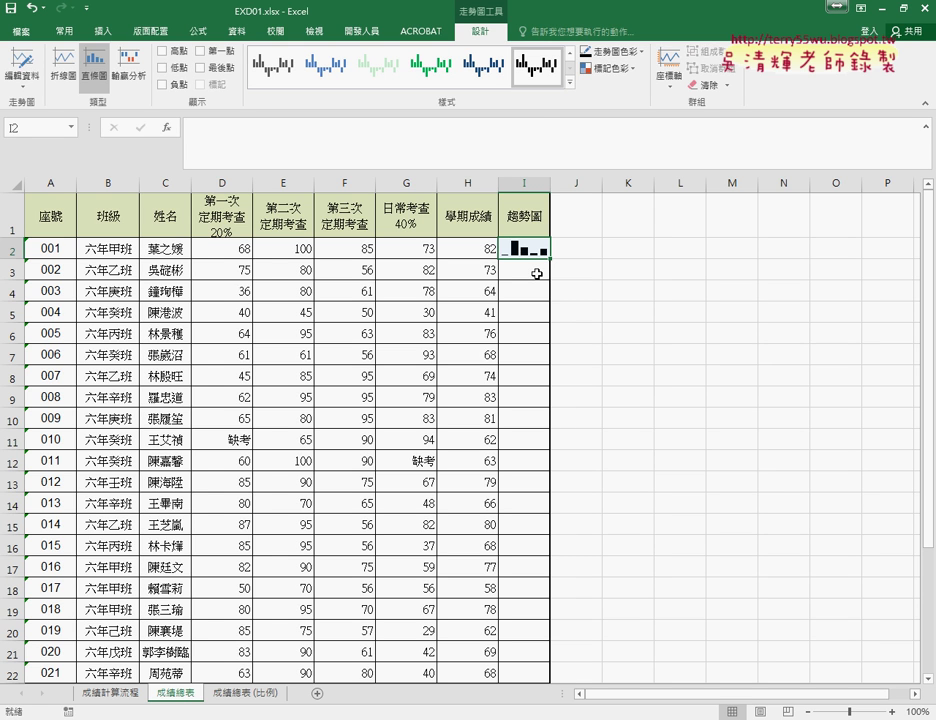
Step: Turn on High Point and Last Point, then fill the sparkline from I2 down to I31
left_click(163, 51)
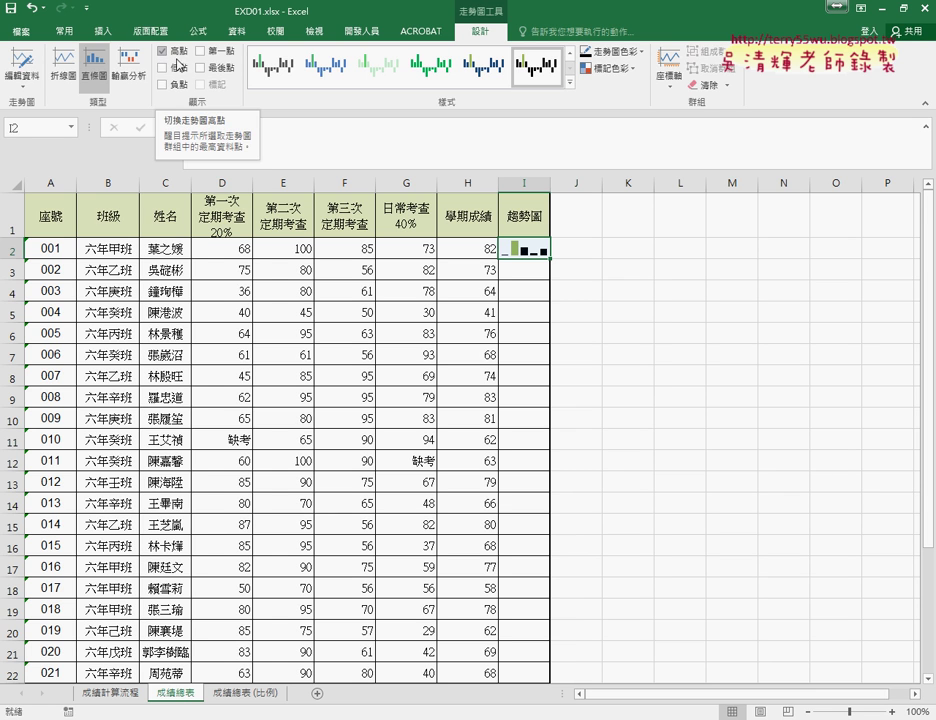
left_click(201, 68)
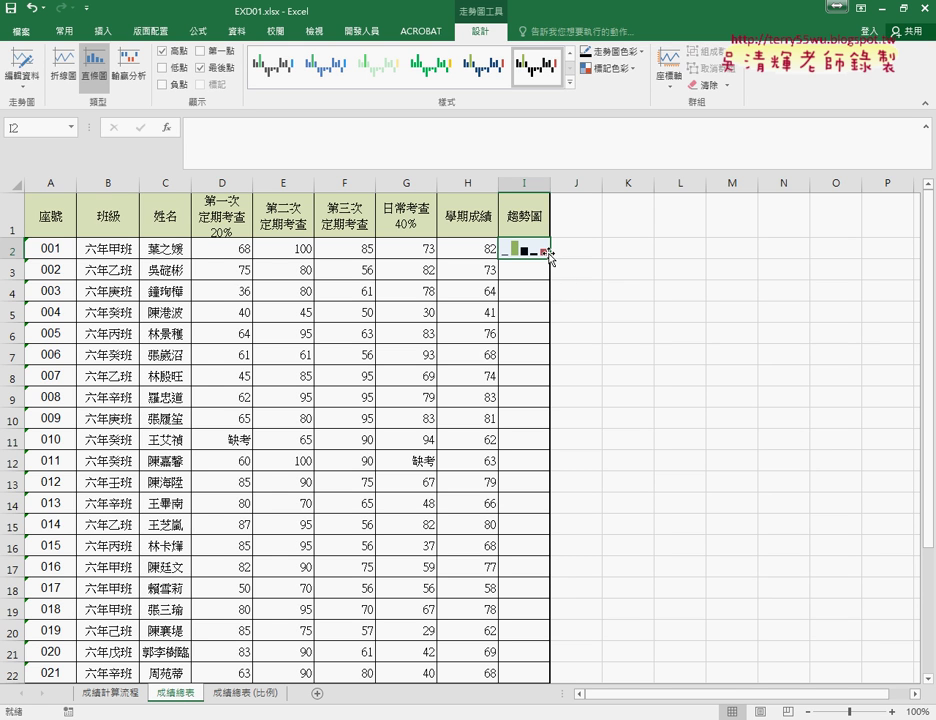
mouse_move(549, 257)
left_mouse_down()
mouse_move(549, 545)
mouse_move(571, 639)
left_mouse_up()
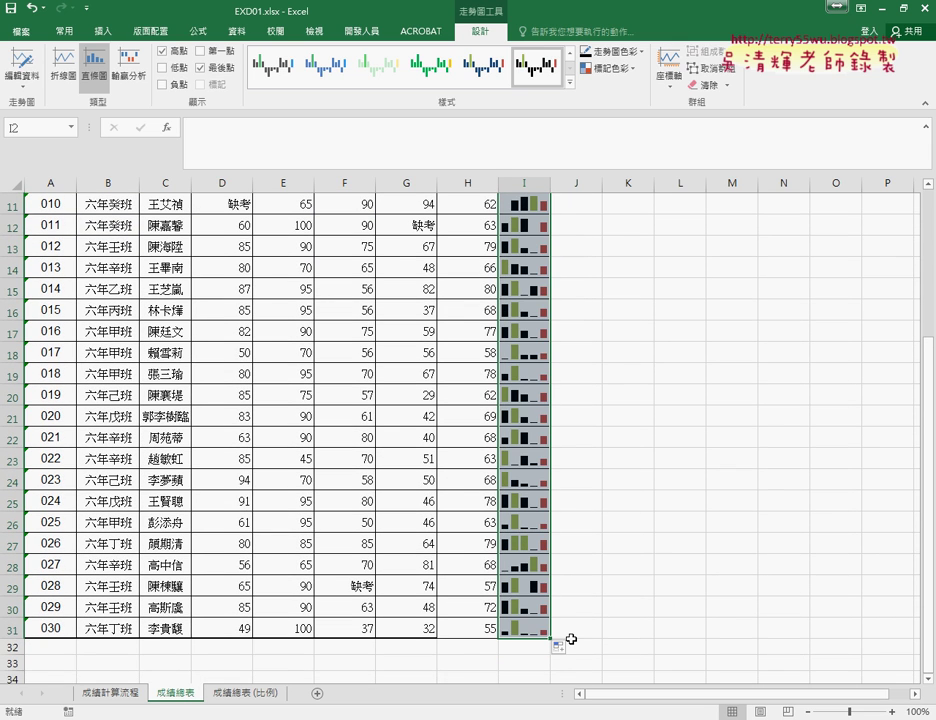
scroll(570, 631, "up", 4)
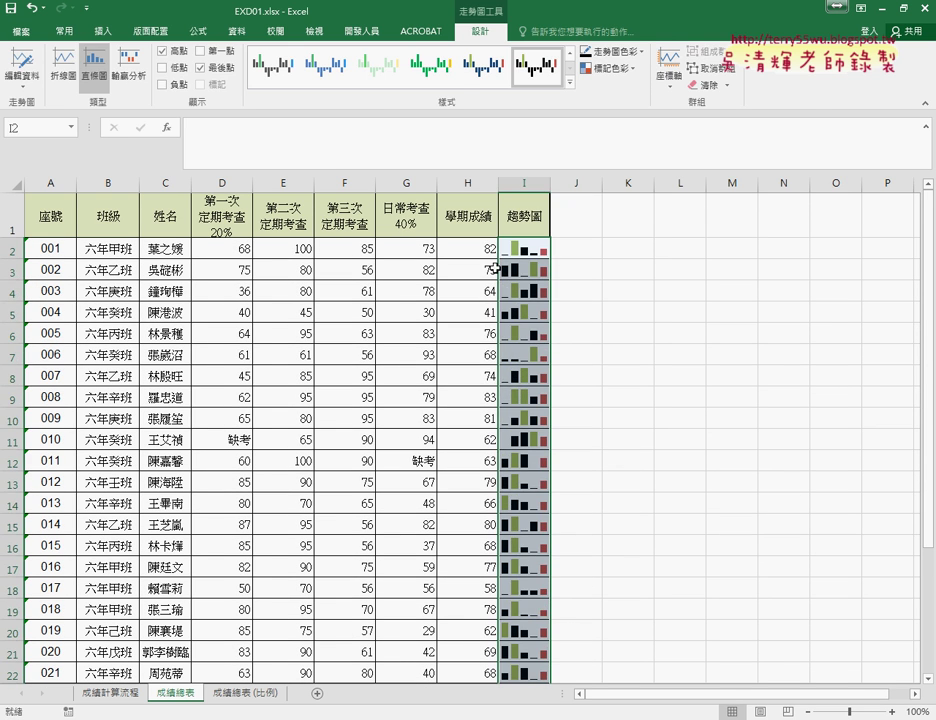
left_click(479, 253)
left_click(547, 257)
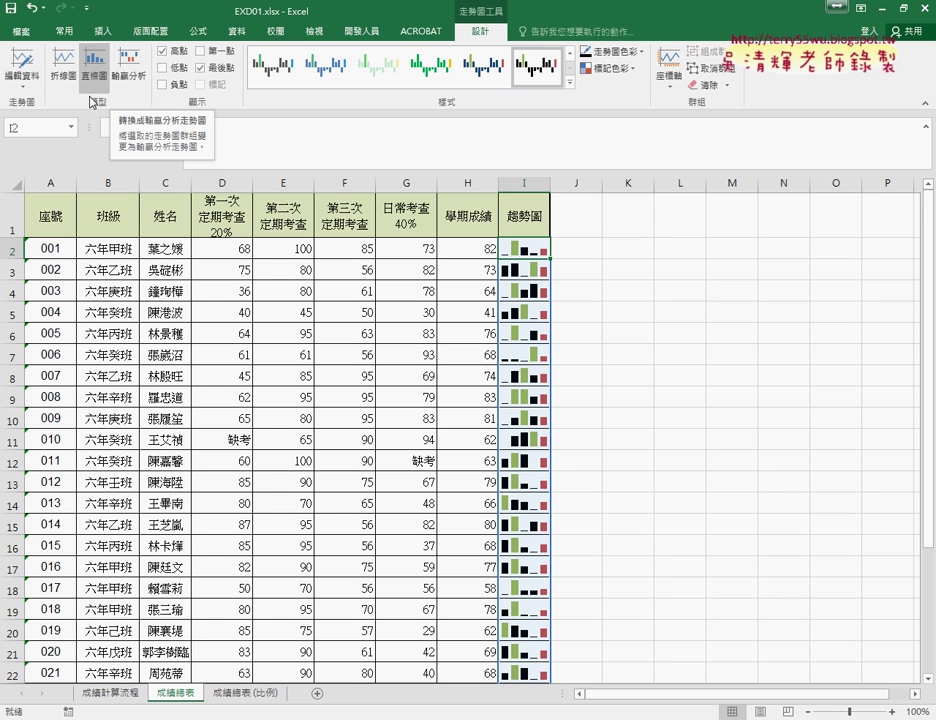
left_click(31, 88)
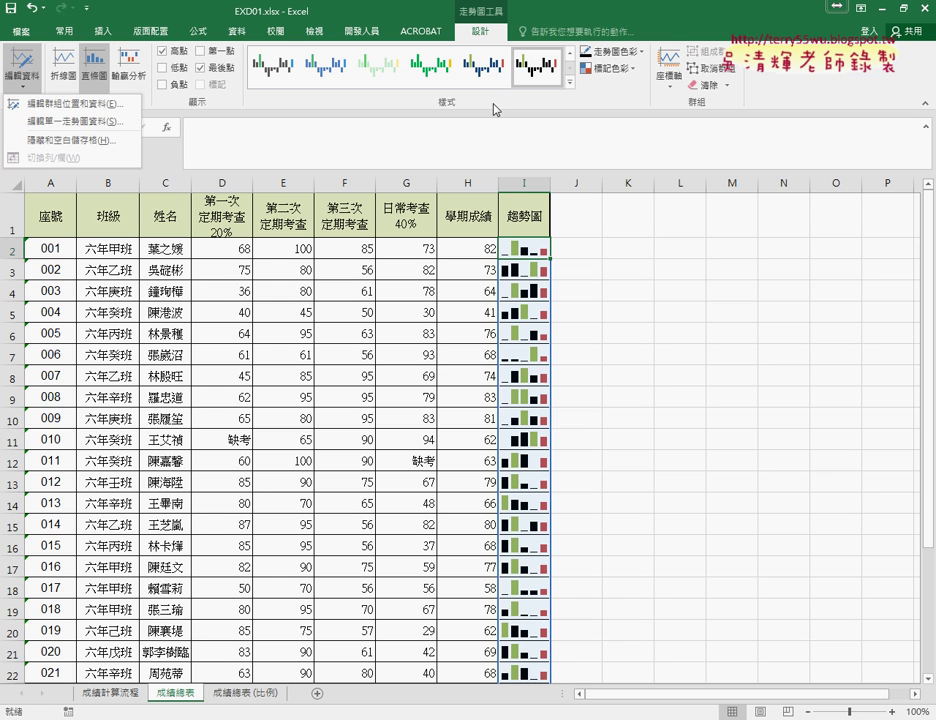
left_click(673, 278)
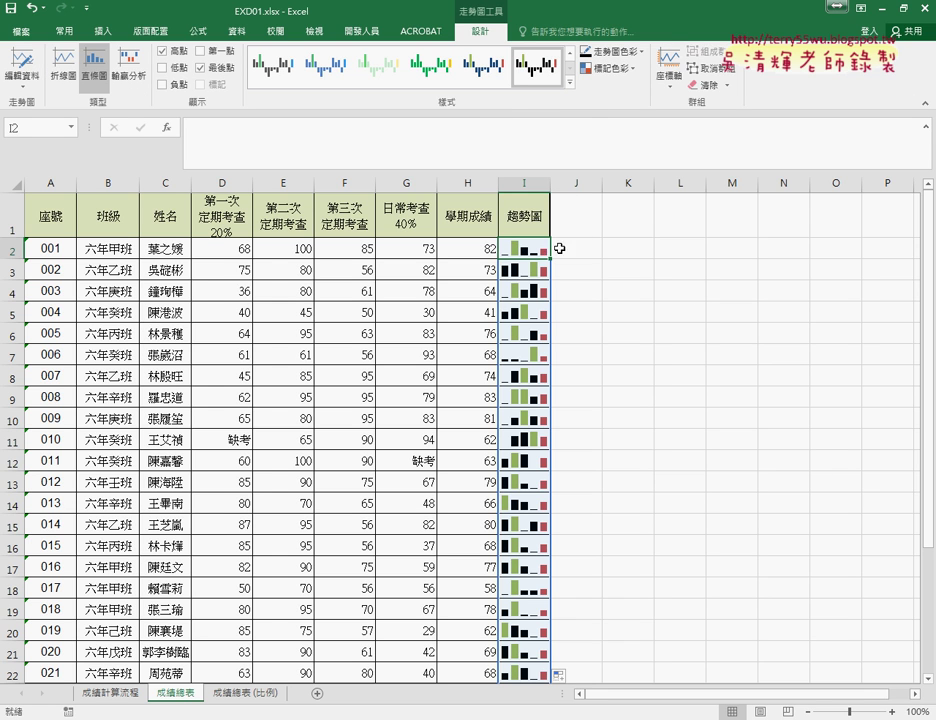
left_click(630, 252)
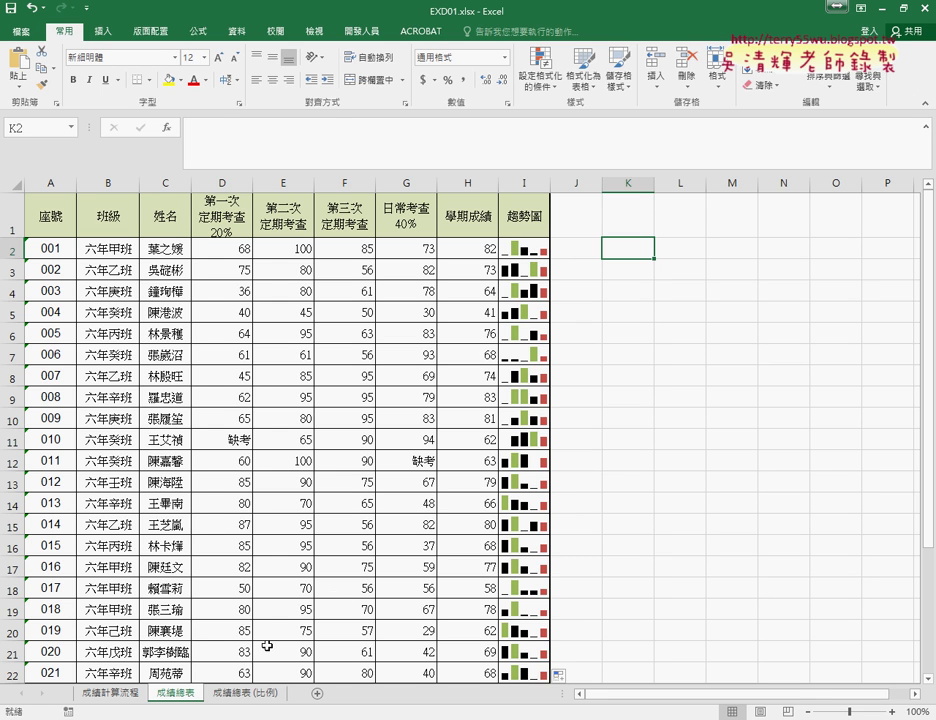
Step: On the 成績總表 (比例) sheet, add 20% to the E1 second exam header
left_click(248, 694)
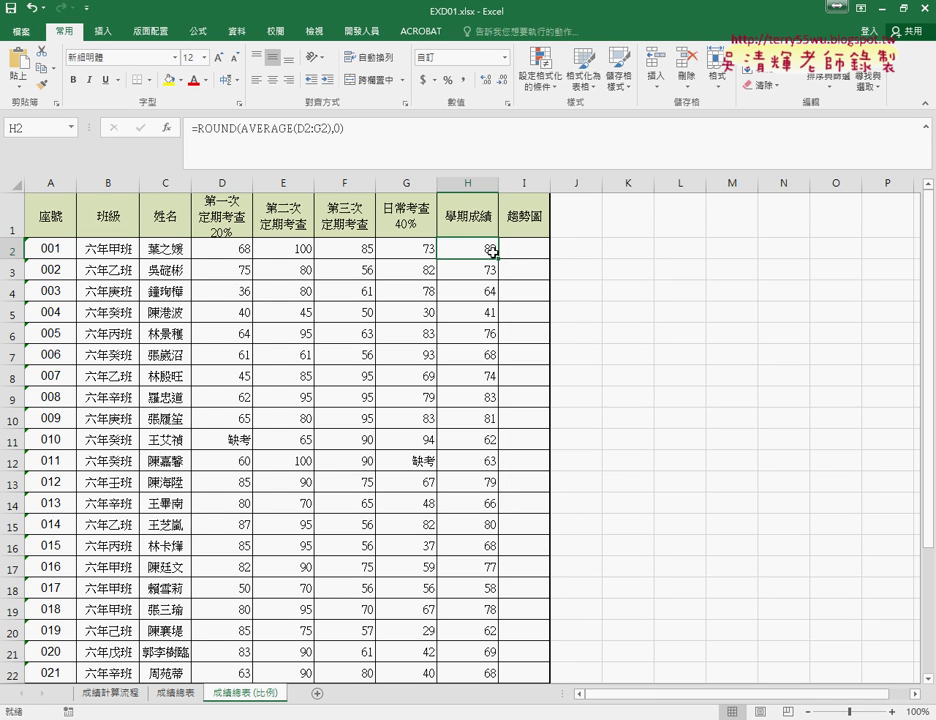
left_click(176, 696)
left_click_drag(176, 696, 224, 685)
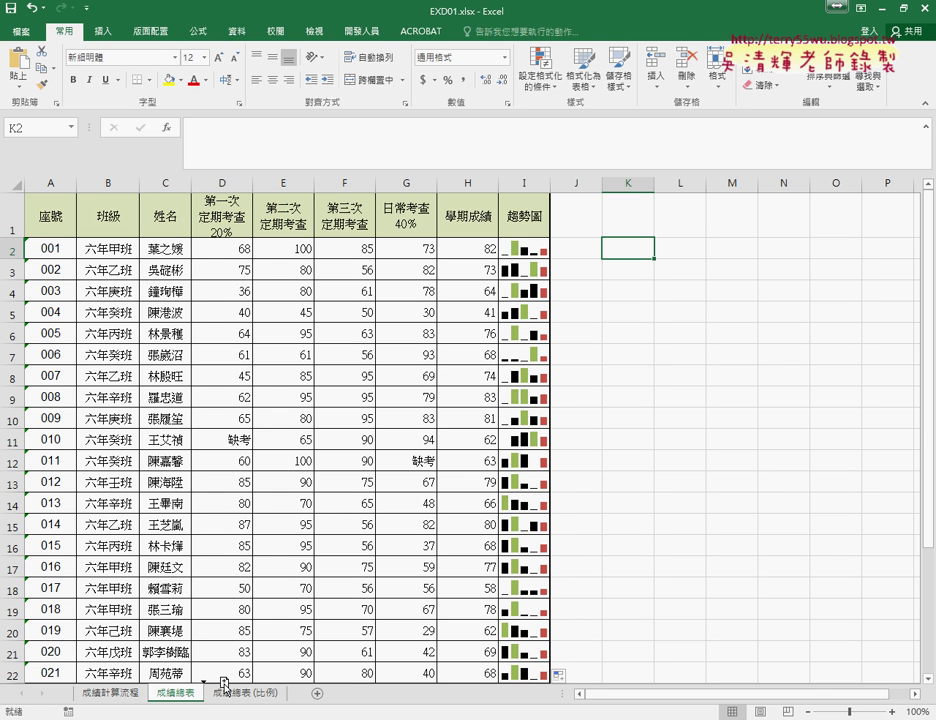
left_click(255, 695)
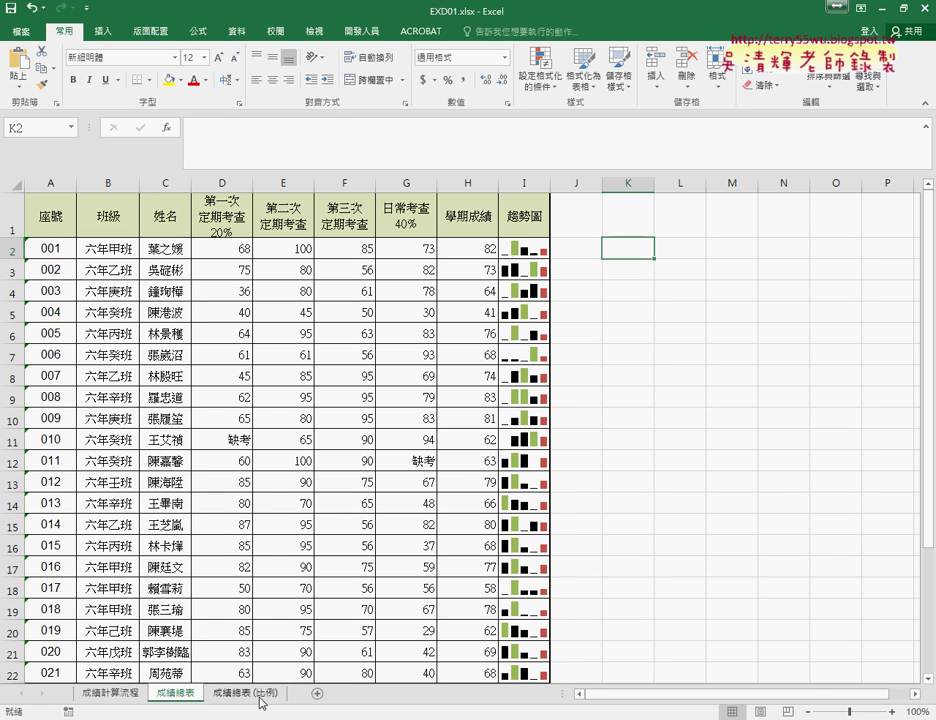
left_click(245, 215)
left_click(406, 222)
left_click(298, 213)
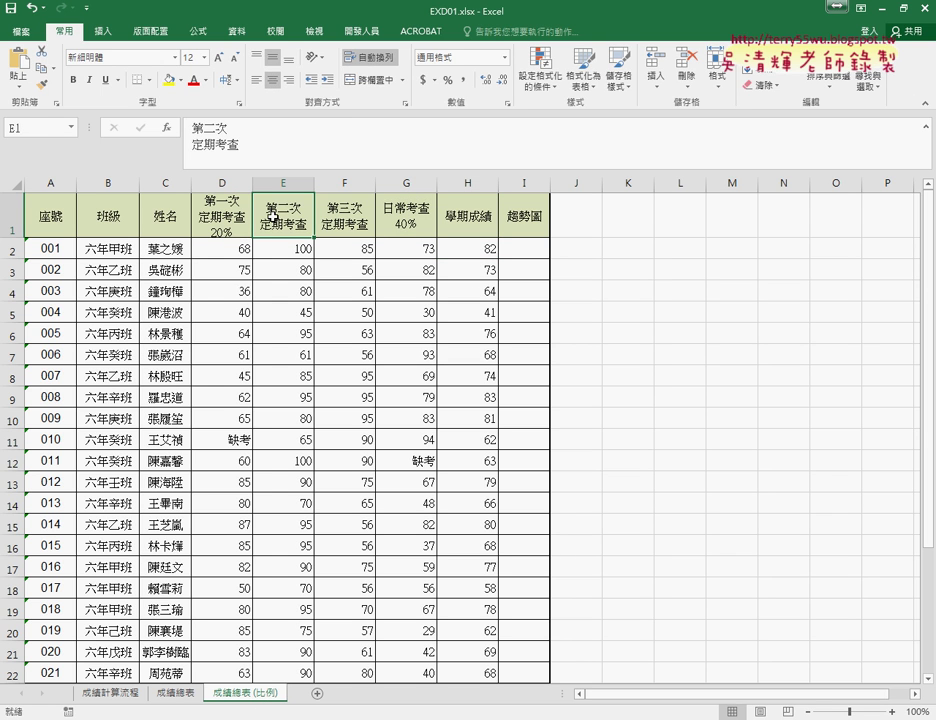
left_click(261, 145)
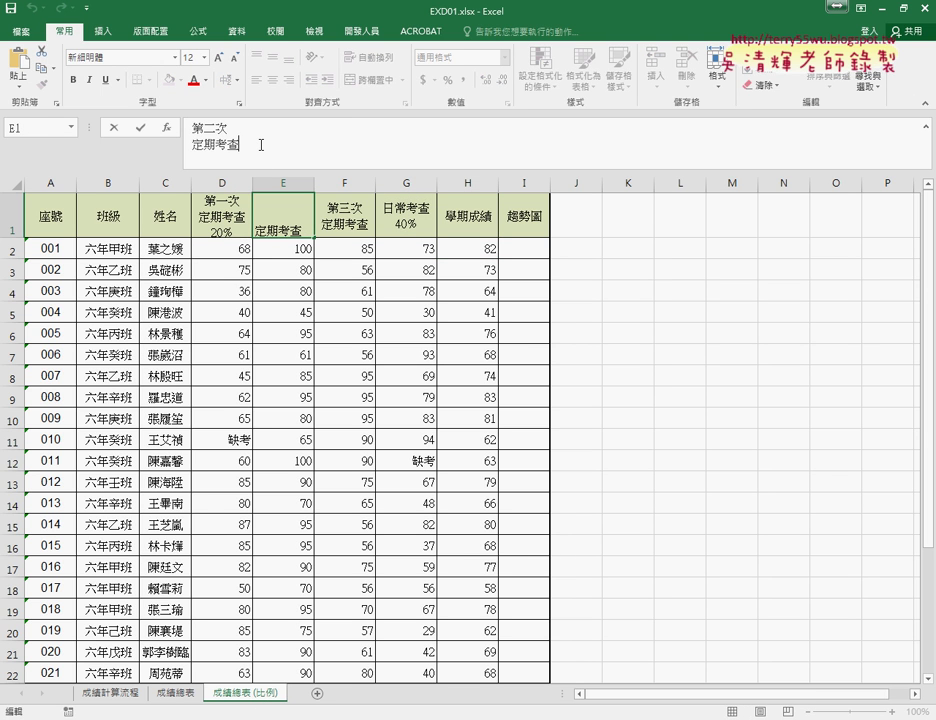
type("20")
type("%")
key("Tab")
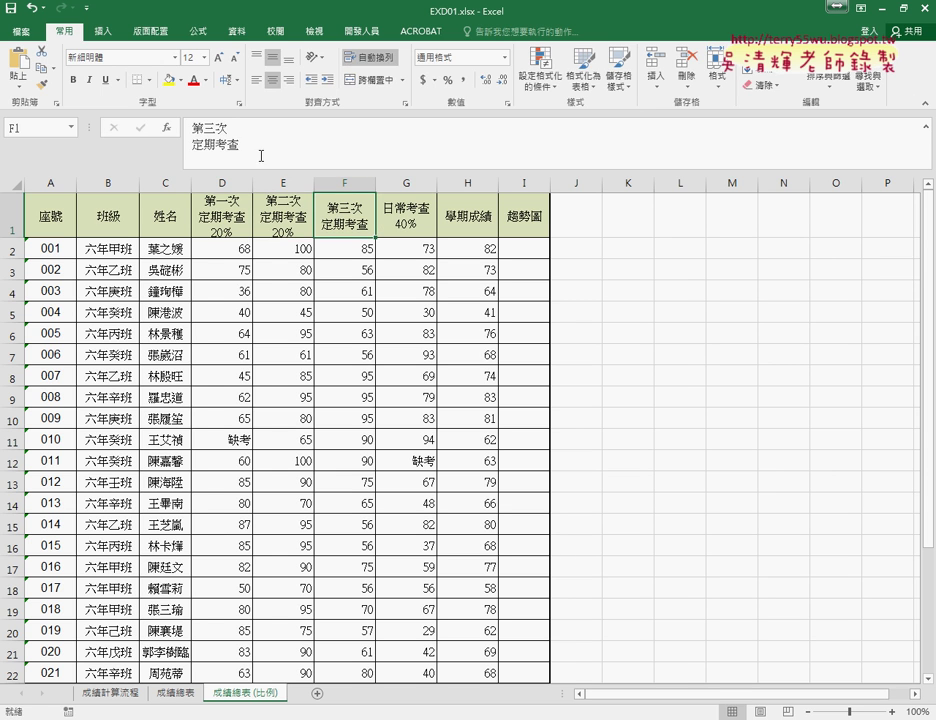
Step: Add 20% to the F1 third exam header, then select its digit for changing
left_click(257, 149)
type("20")
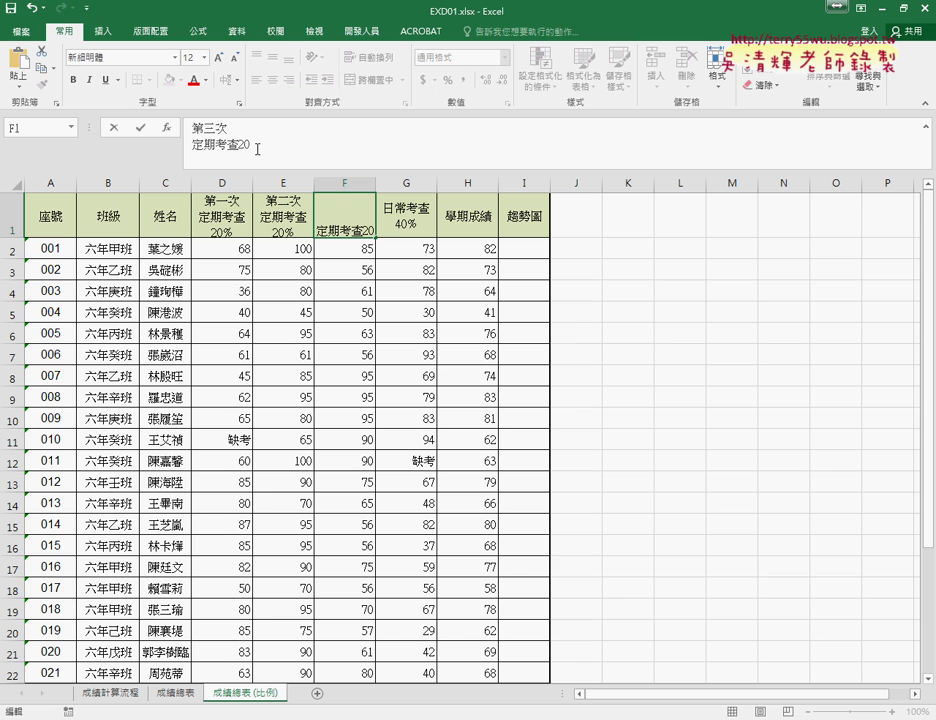
type("%")
left_click(140, 127)
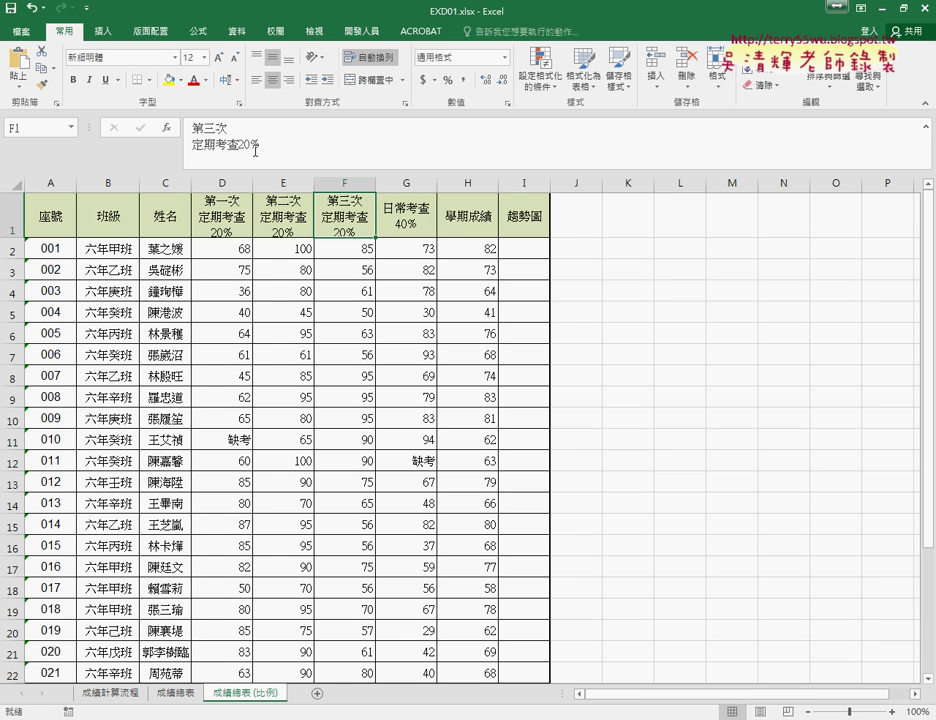
left_click_drag(259, 151, 243, 150)
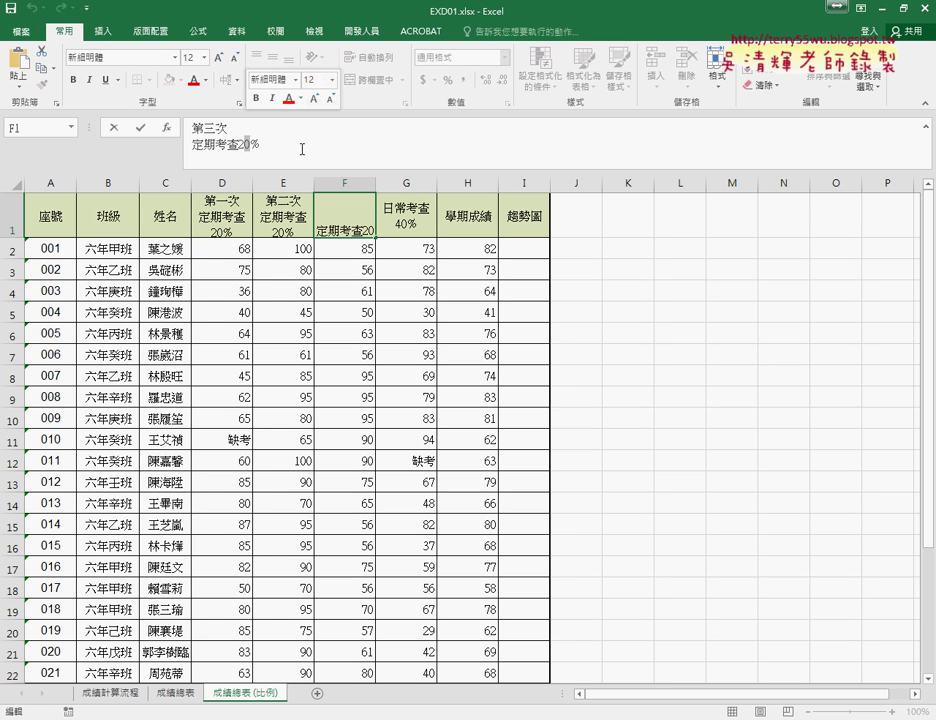
Step: Change F1's weight from 20% to 25%, making it 第三次 定期考查 25%
type("5")
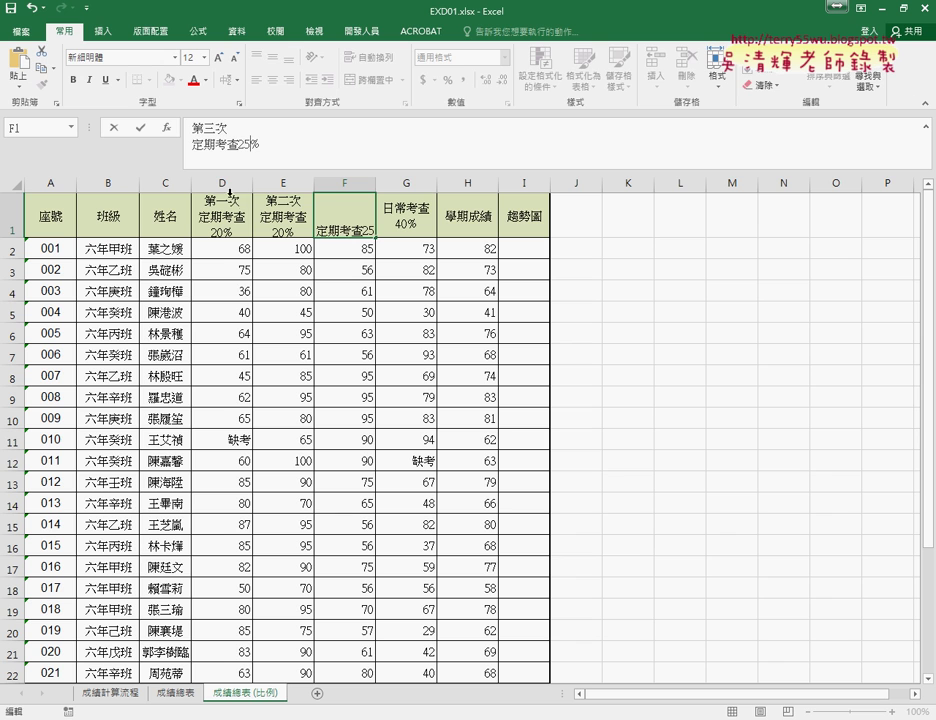
left_click(140, 127)
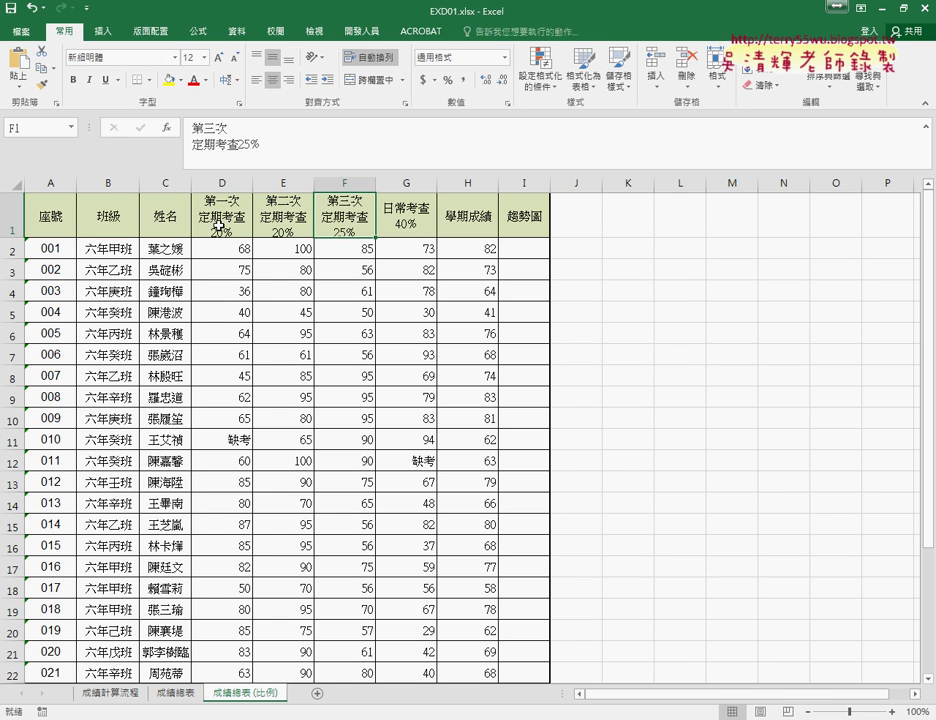
Step: Inspect H2's semester-grade formula unchanged, then return to 成績總表 and select the I2 sparkline group
left_click_drag(224, 212, 400, 218)
left_click(490, 252)
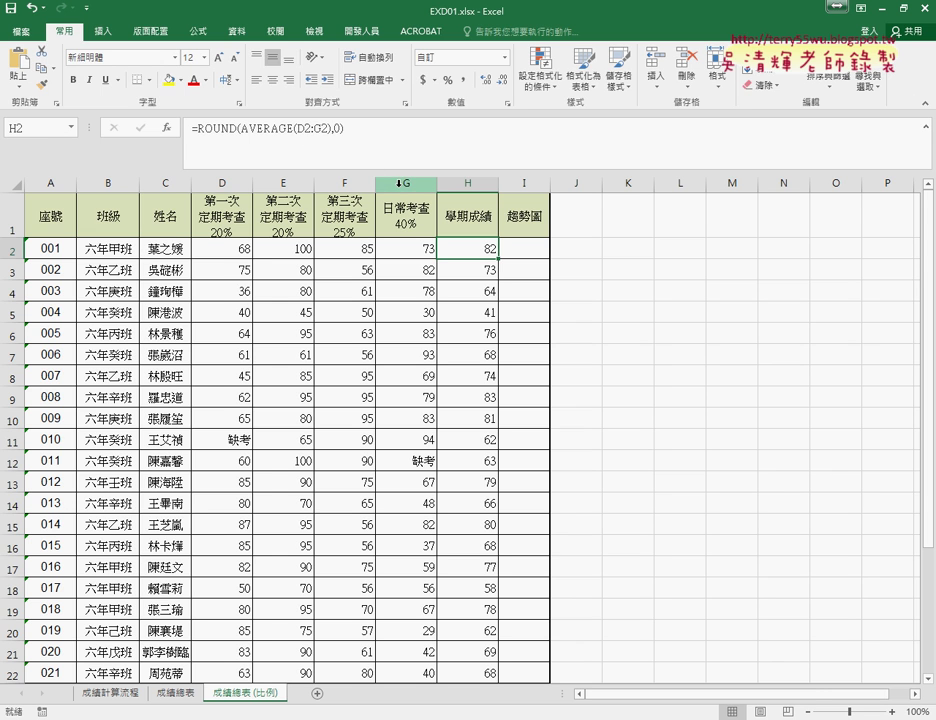
left_click_drag(344, 128, 186, 126)
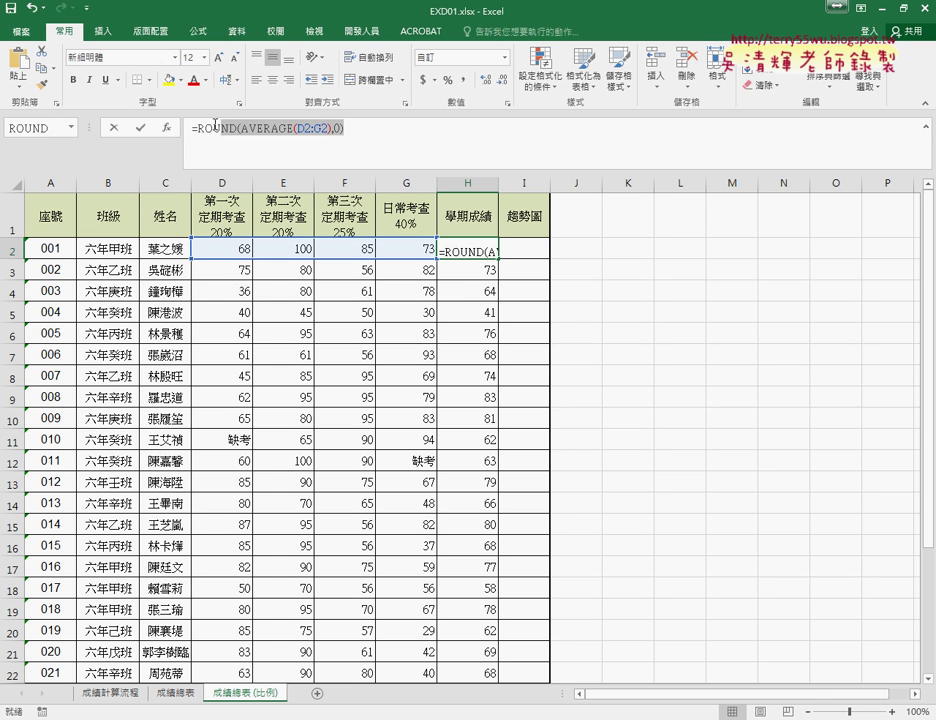
key("Escape")
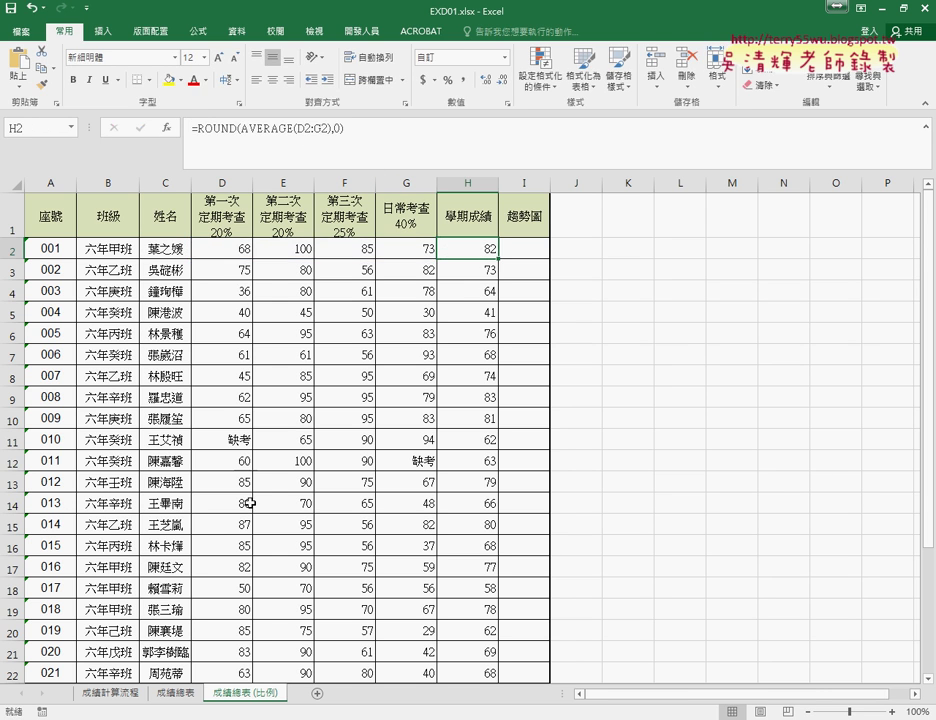
left_click(178, 693)
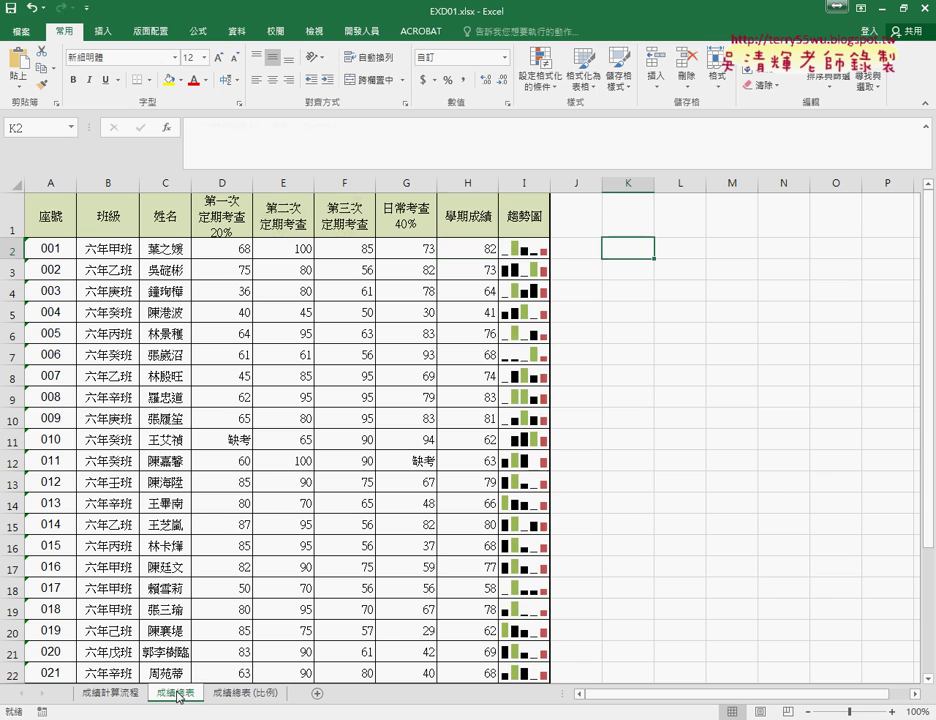
left_click(524, 253)
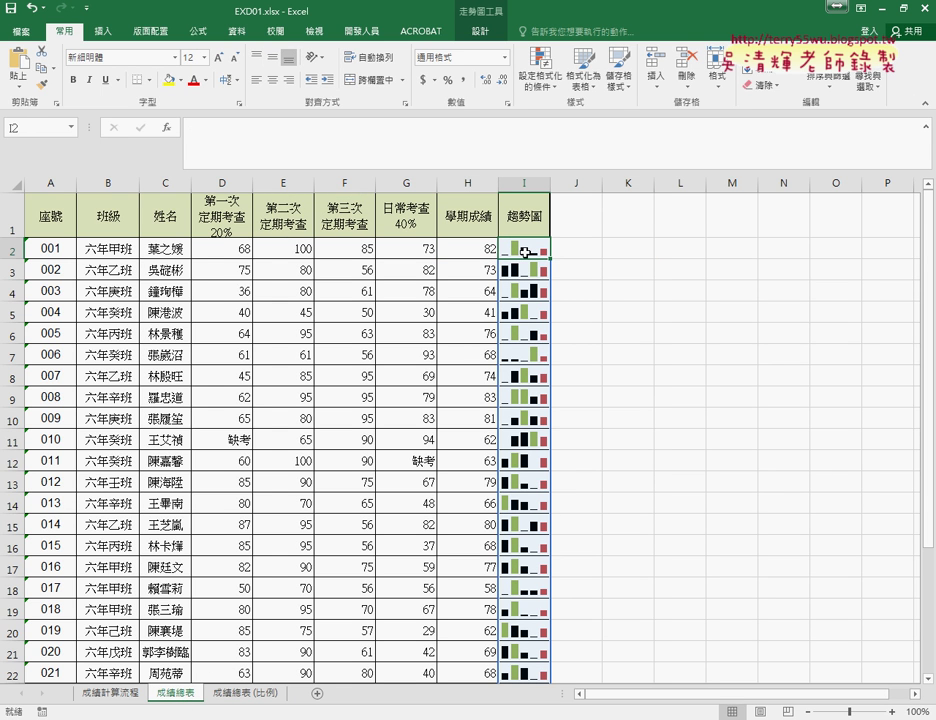